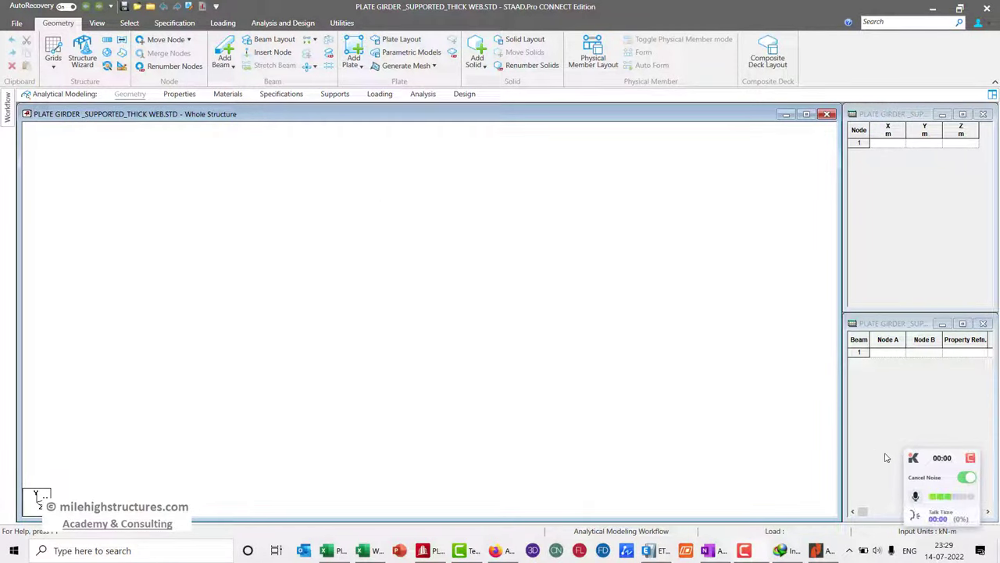
Switch to the plate girder design workbook in Excel and look up the girder's end-to-end span at the start of the sheet
click(977, 454)
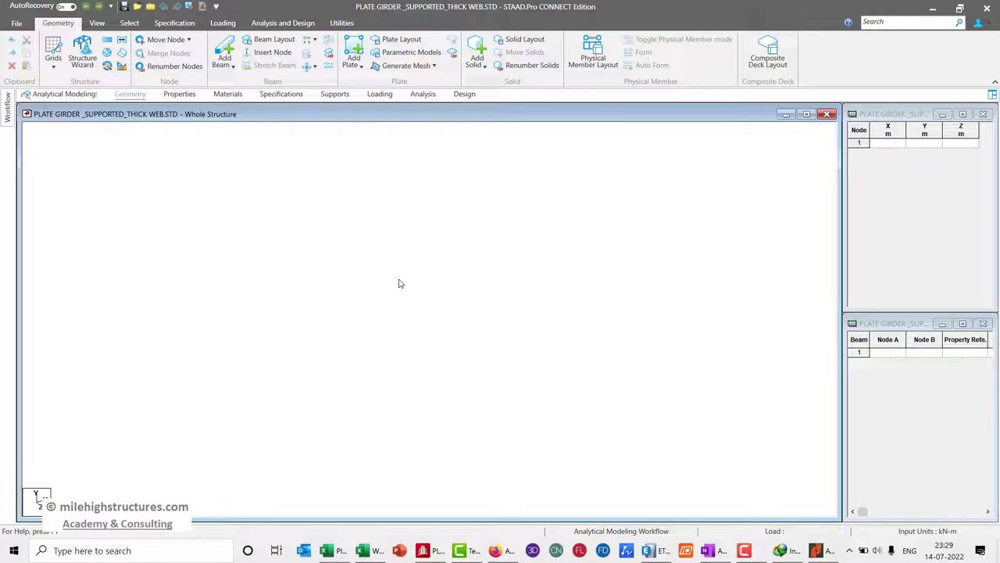
click(334, 554)
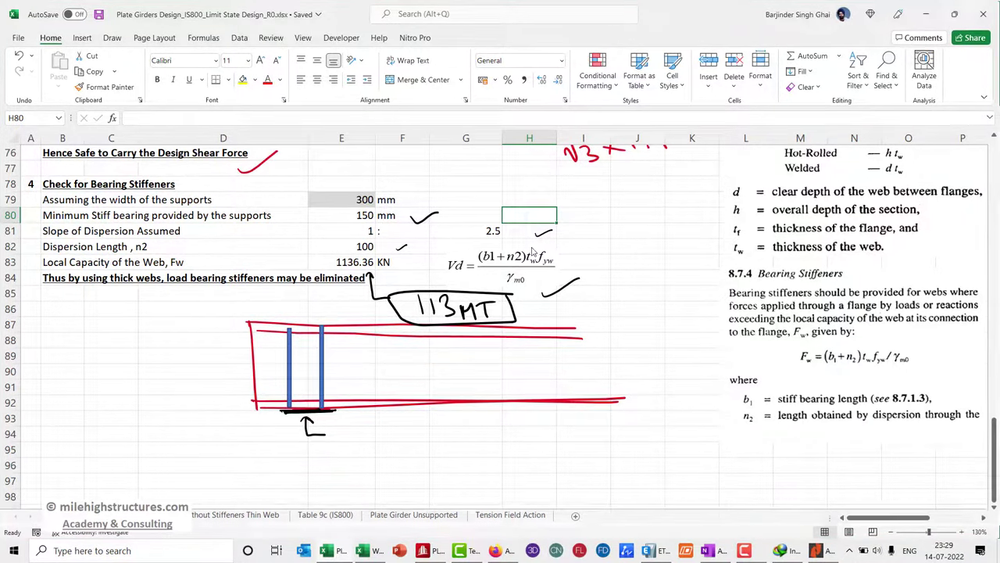
scroll(531, 250, up, 14)
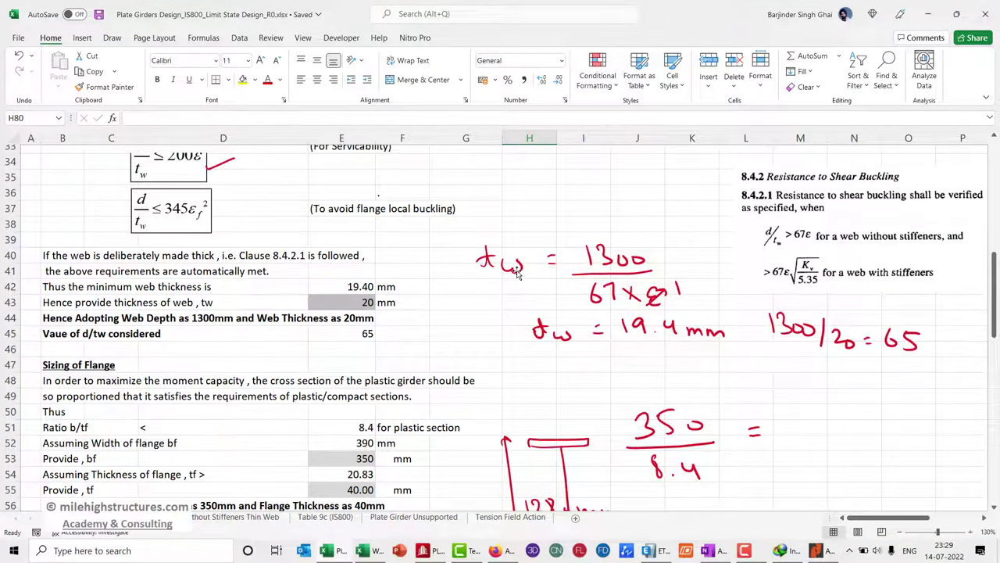
scroll(517, 272, up, 6)
scroll(517, 271, up, 5)
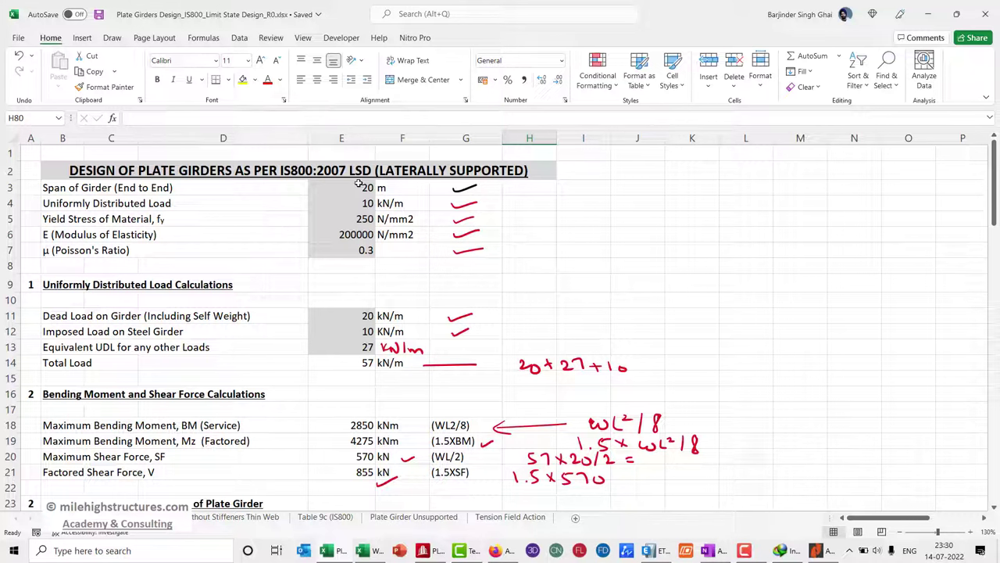
click(362, 189)
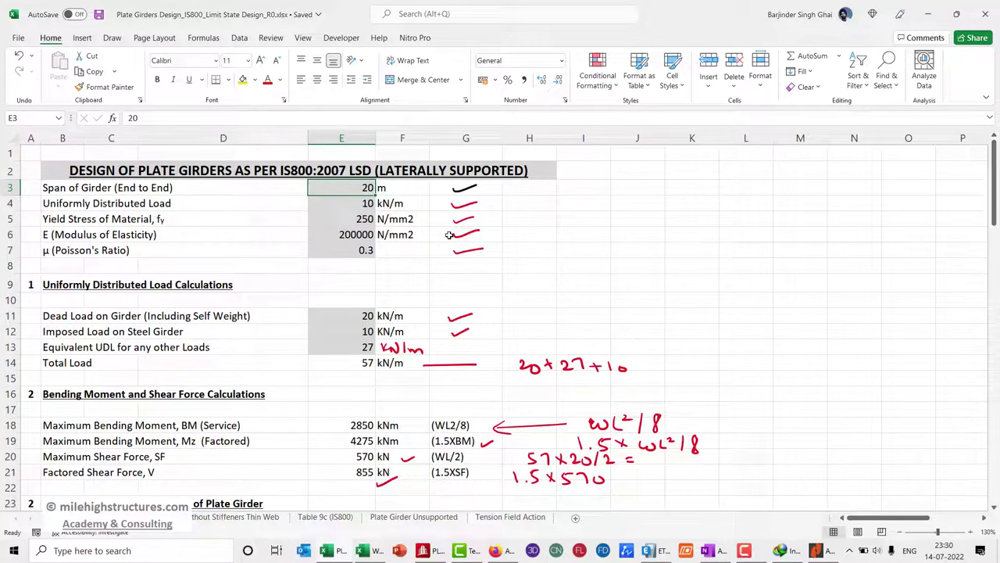
Switch to STAAD.Pro, open the model's input file in the editor and add the line "units meter kn" below INPUT WIDTH 79
click(429, 552)
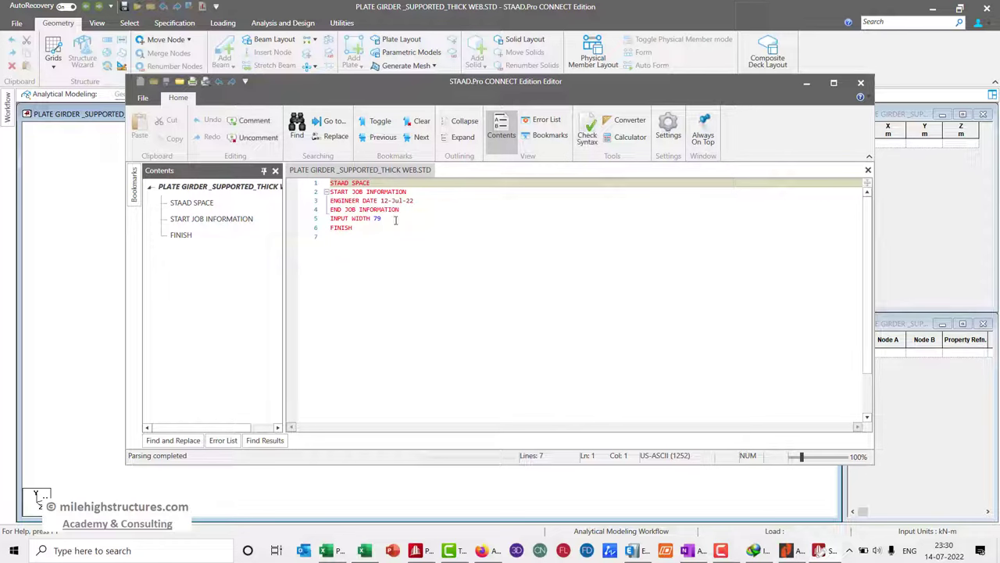
click(395, 221)
key(Return)
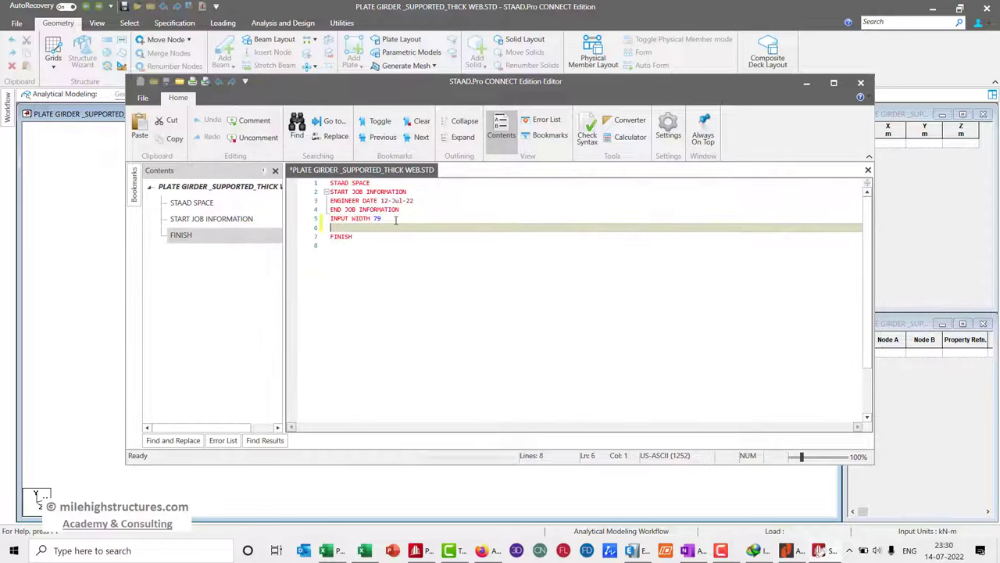
text(units mete)
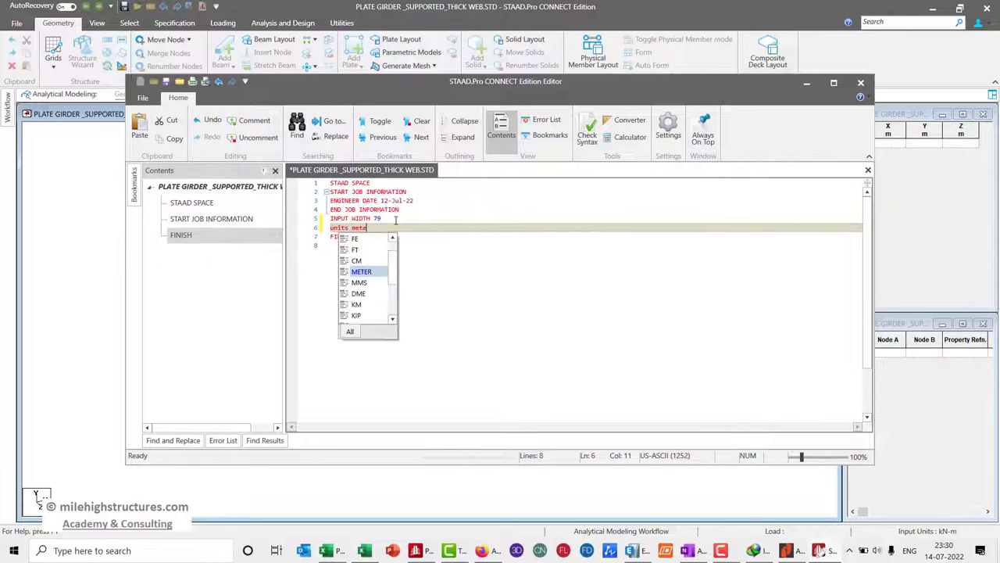
text(r kn)
key(Return)
Add a joint COORDINATES block defining node 1 at 0 0 0, then save the input file and close the editor
text(jo)
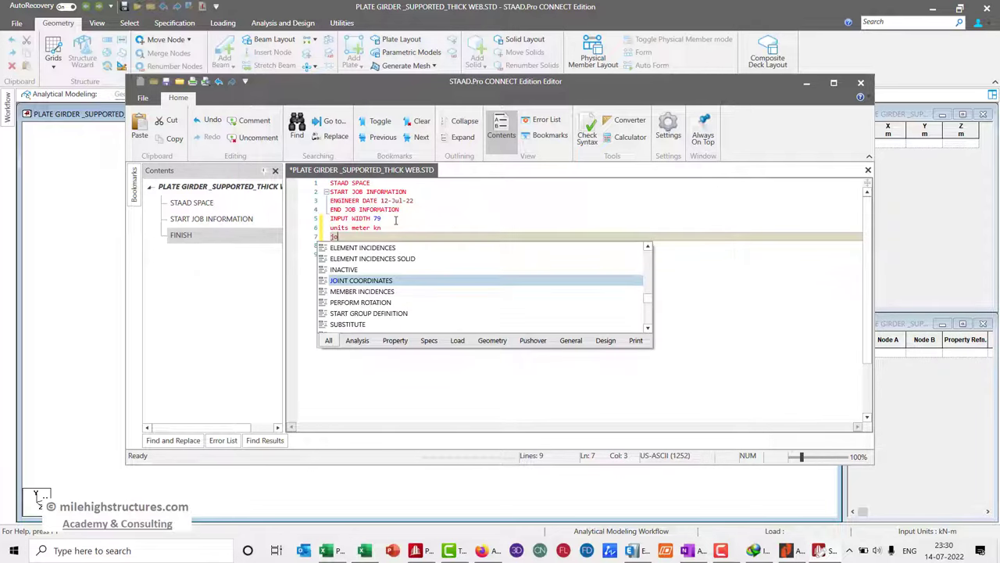
text(int coord)
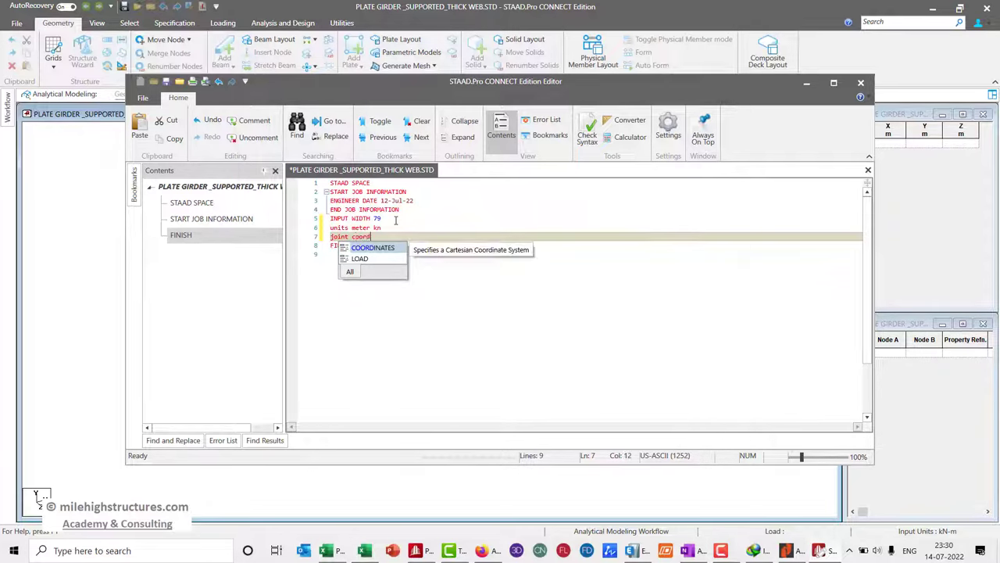
text(inates)
key(Return)
key(Return)
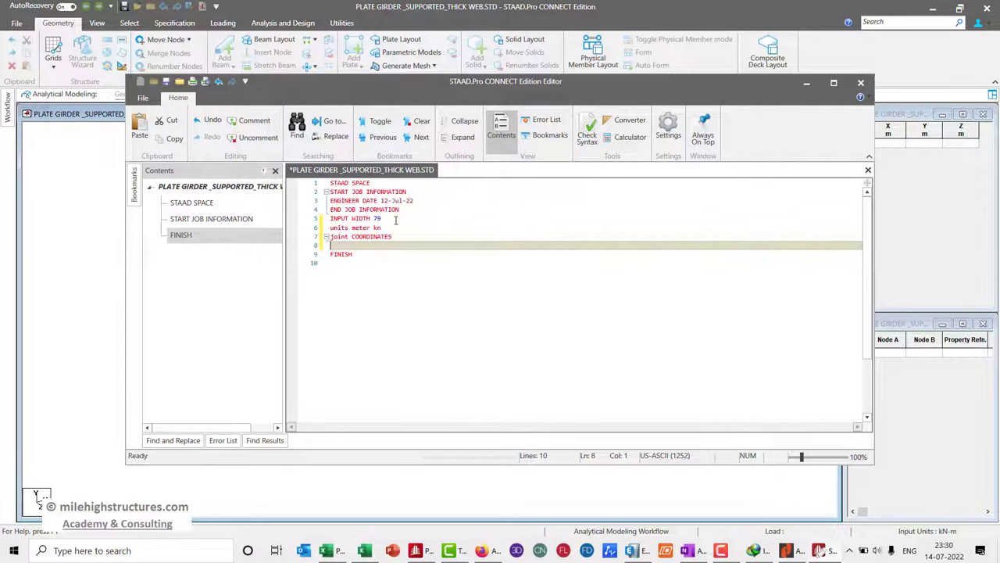
text(1 0 0 0)
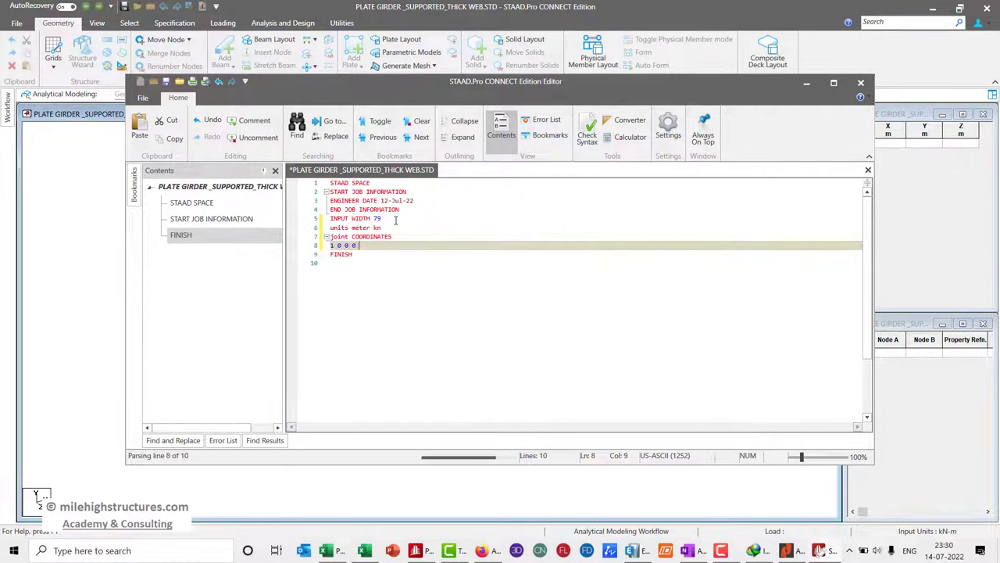
click(860, 82)
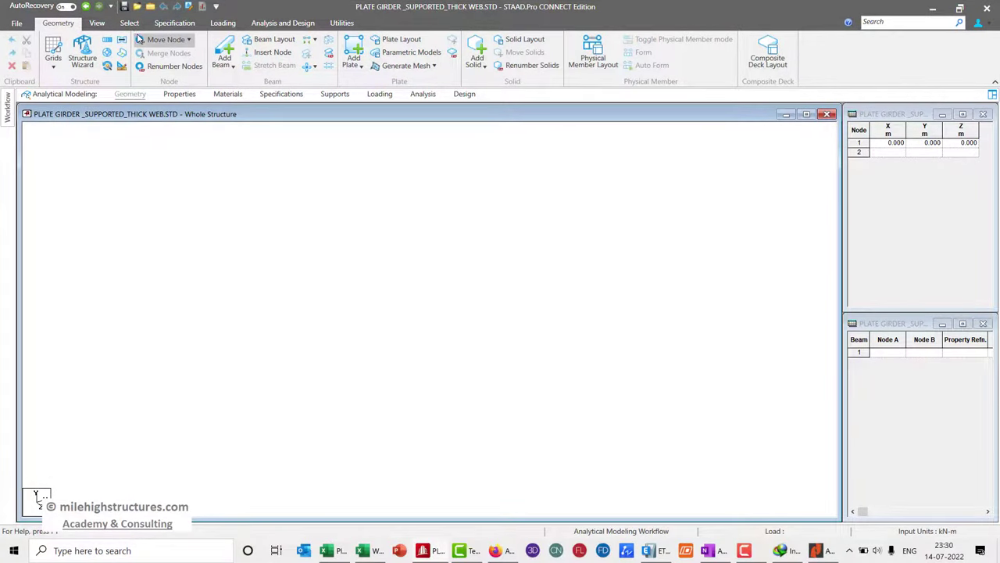
Copy node 1 and paste it 20 m along X, then add a beam connecting the two nodes
click(130, 23)
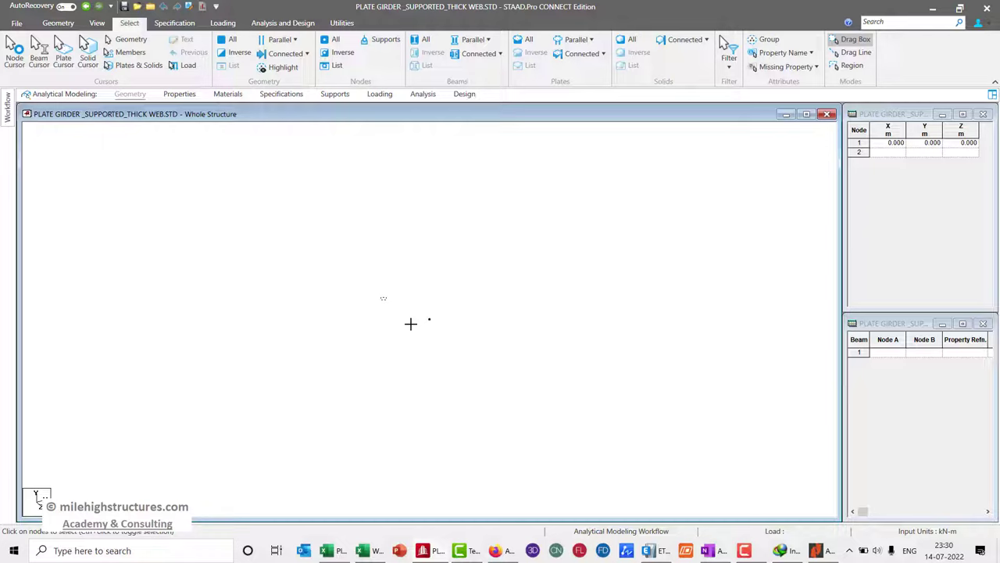
click(455, 353)
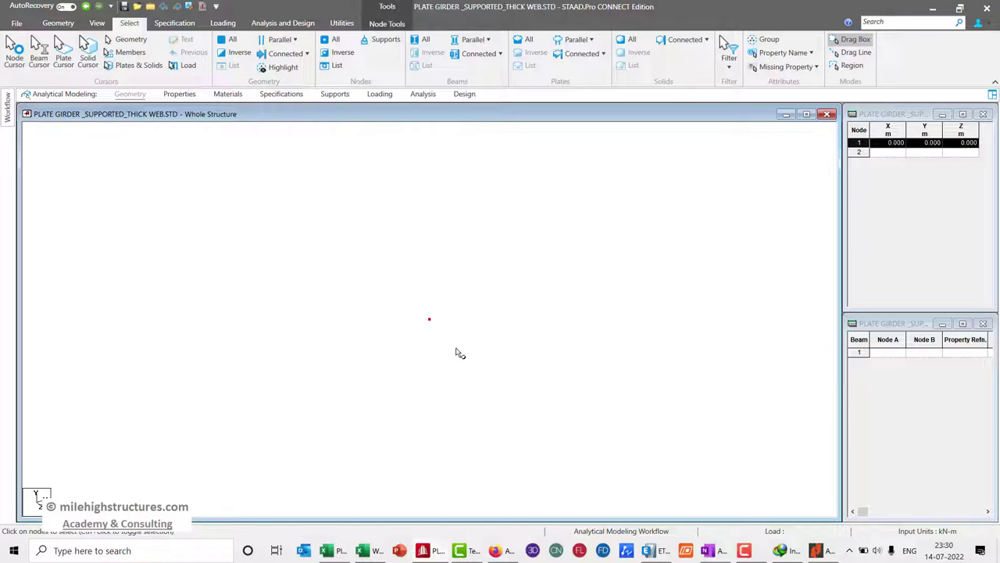
key(ctrl+v)
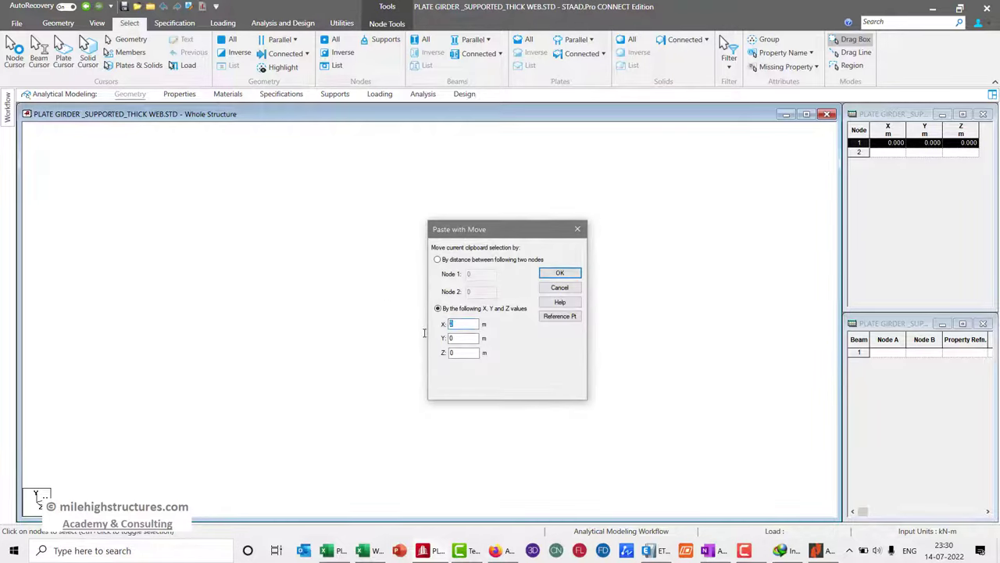
text(20)
key(Return)
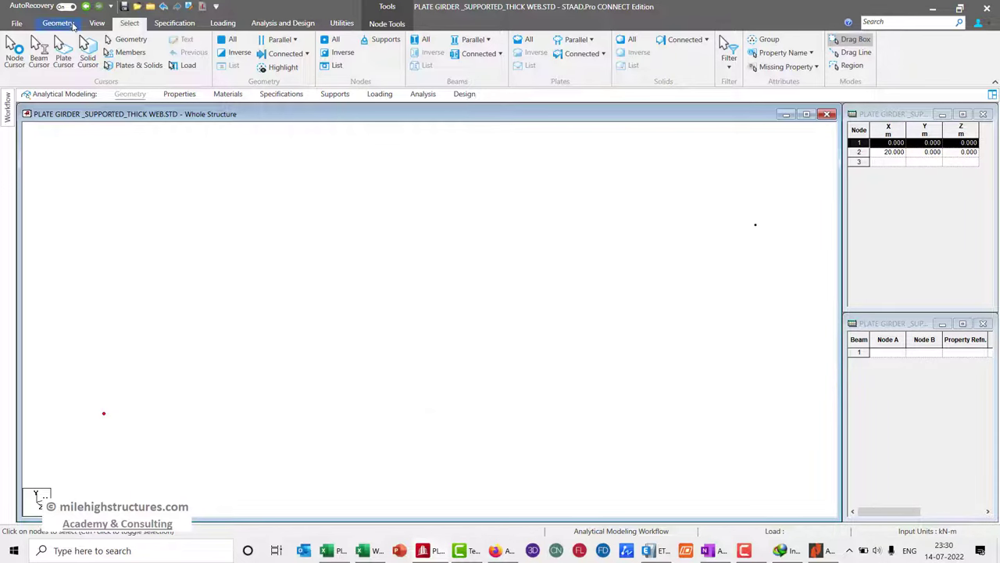
click(58, 23)
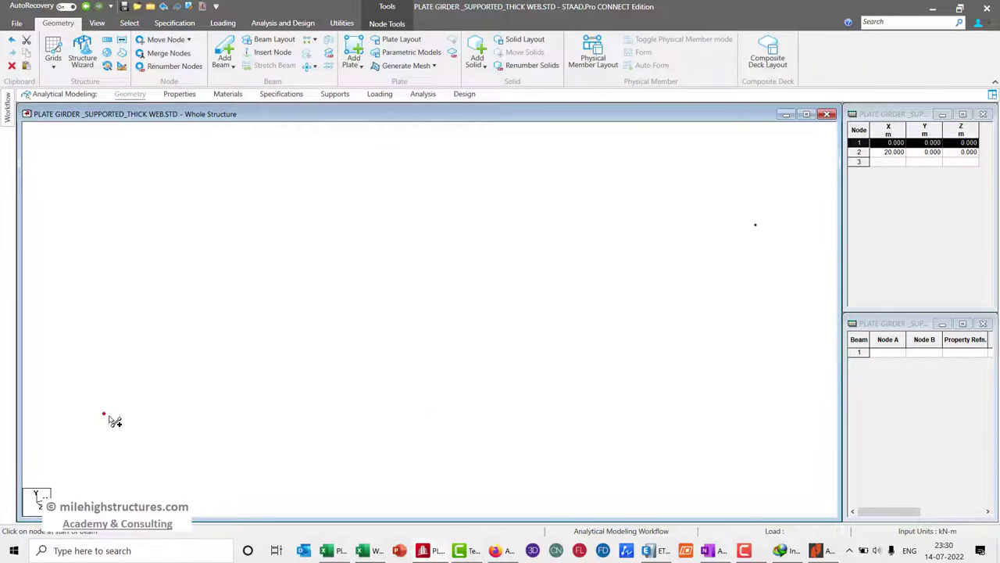
drag(105, 414, 755, 225)
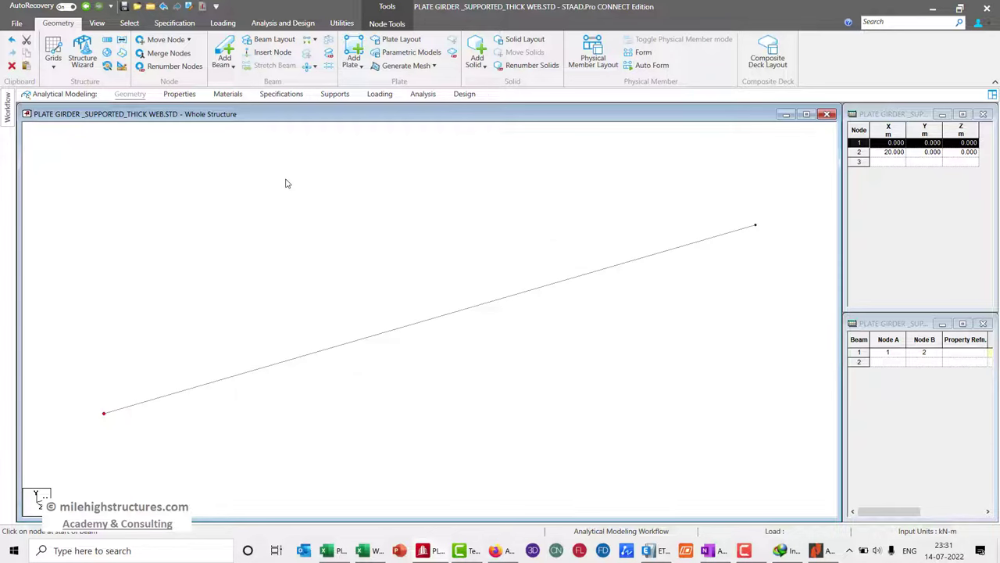
Open the model's section properties, then switch to the Excel workbook and examine the girder's total depth, web thickness and flange sizes
click(190, 93)
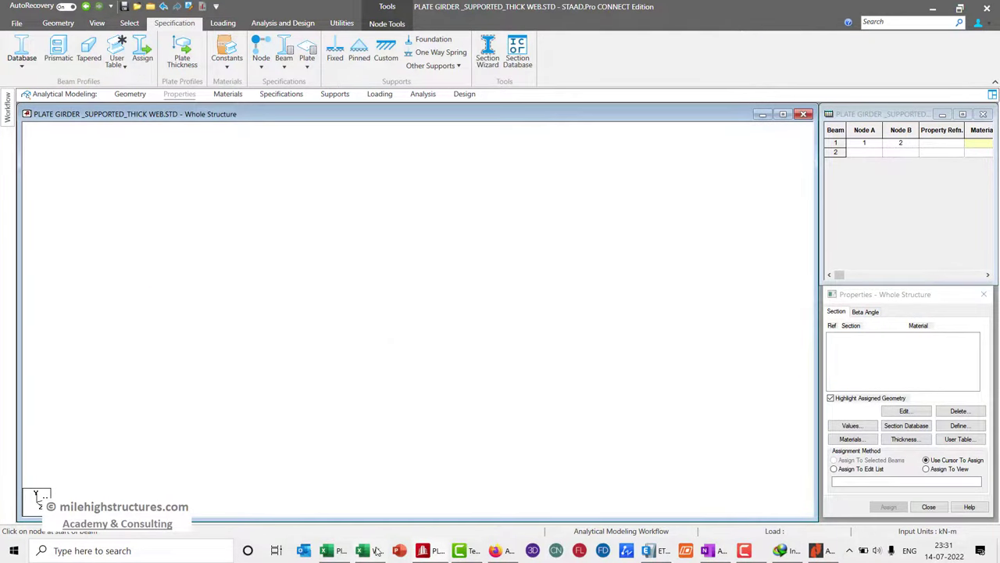
mouse_move(374, 552)
click(334, 474)
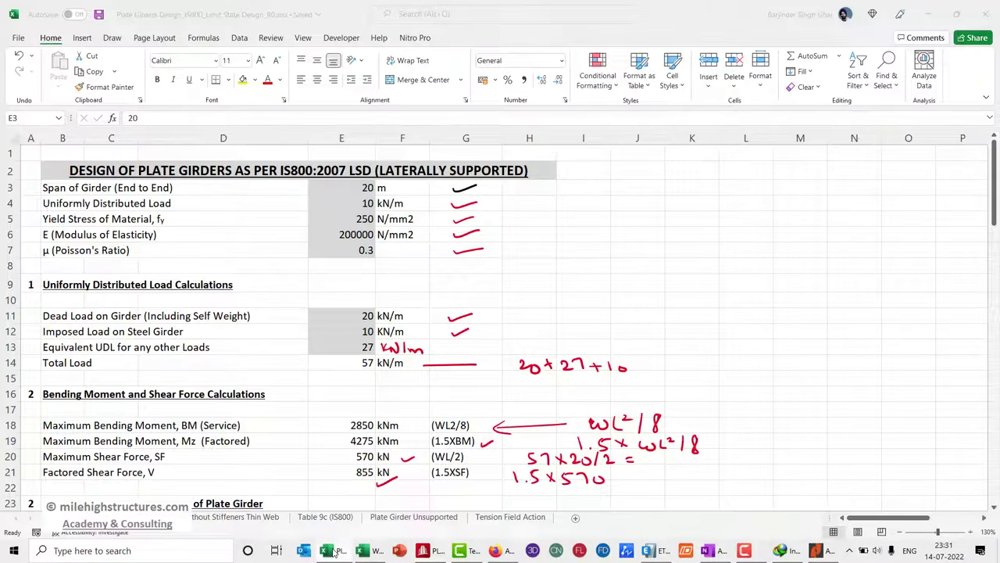
scroll(411, 273, down, 4)
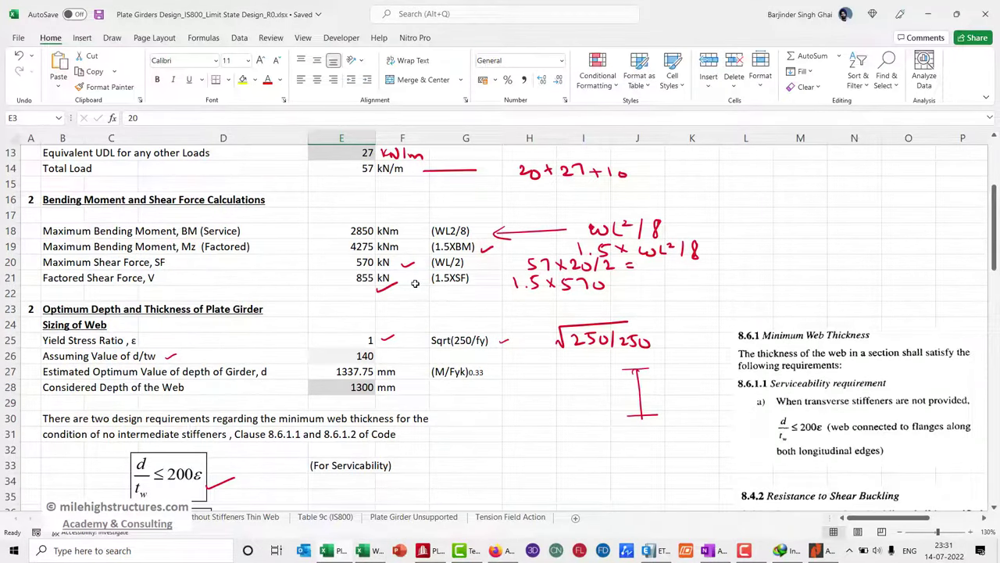
scroll(385, 313, down, 1)
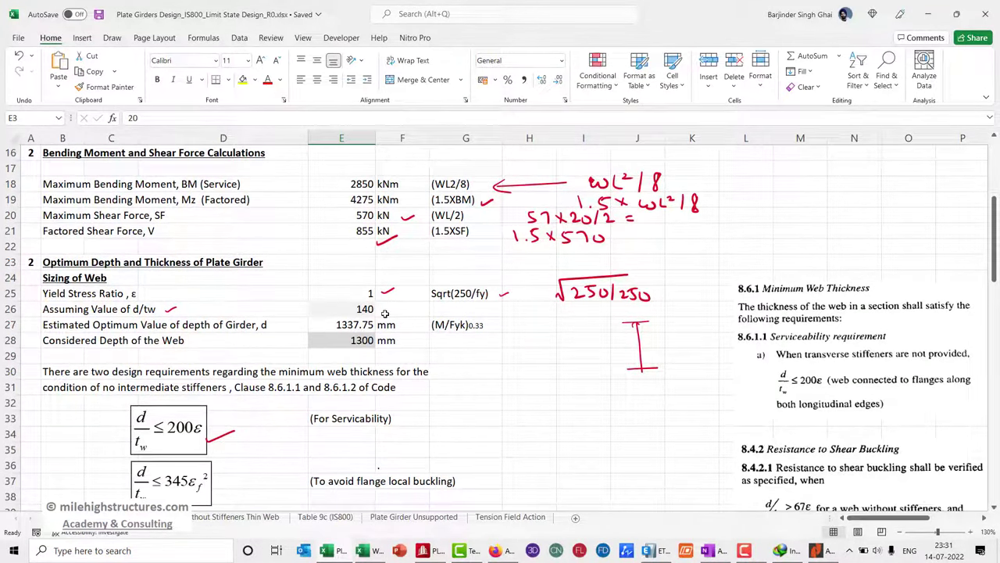
scroll(399, 337, down, 2)
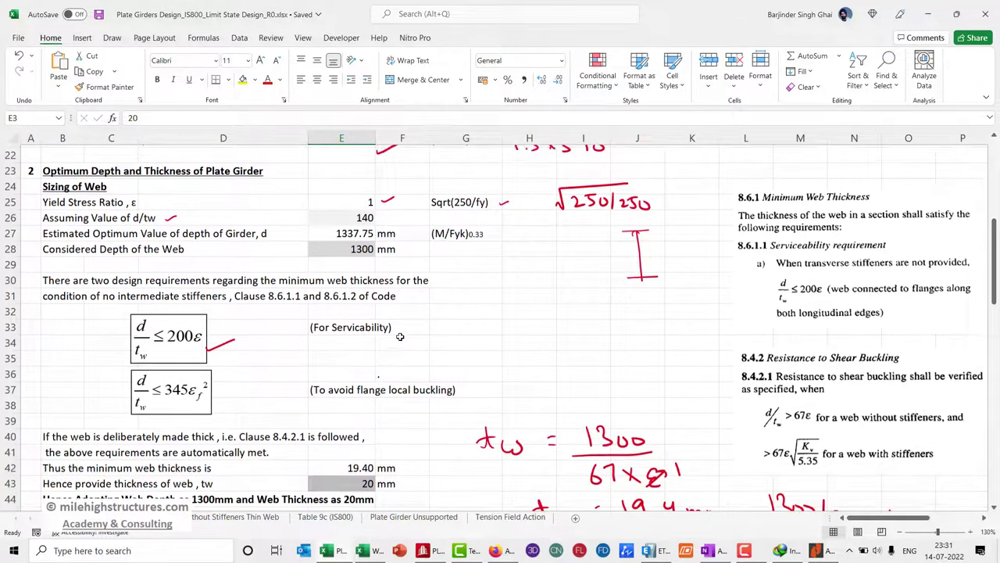
scroll(400, 337, down, 2)
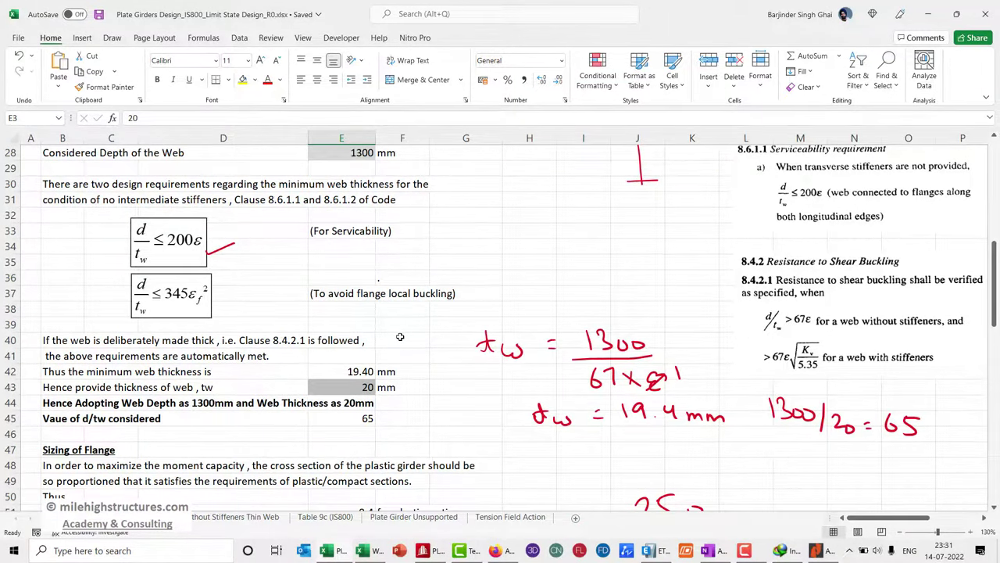
scroll(399, 336, down, 9)
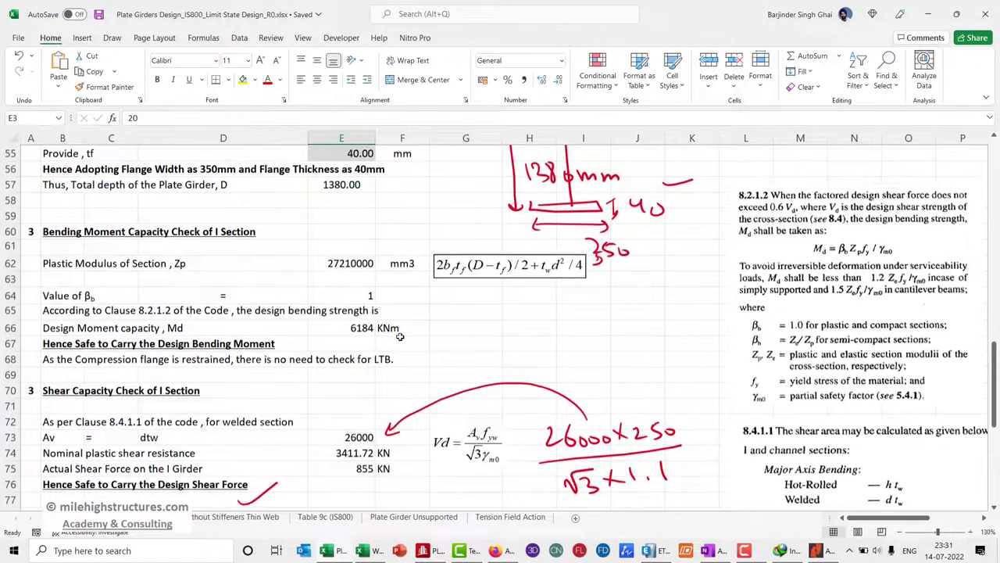
scroll(399, 337, up, 2)
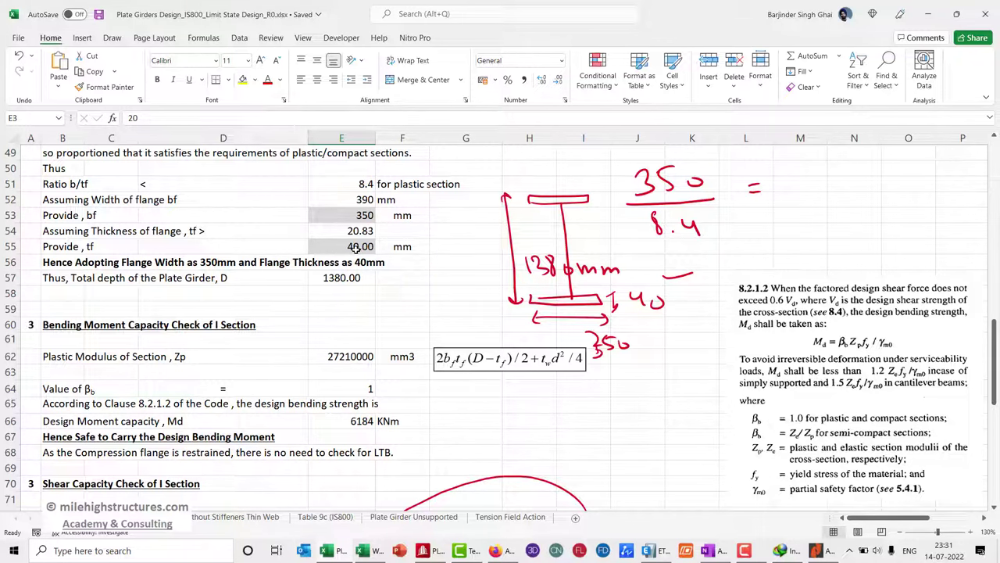
scroll(354, 248, up, 6)
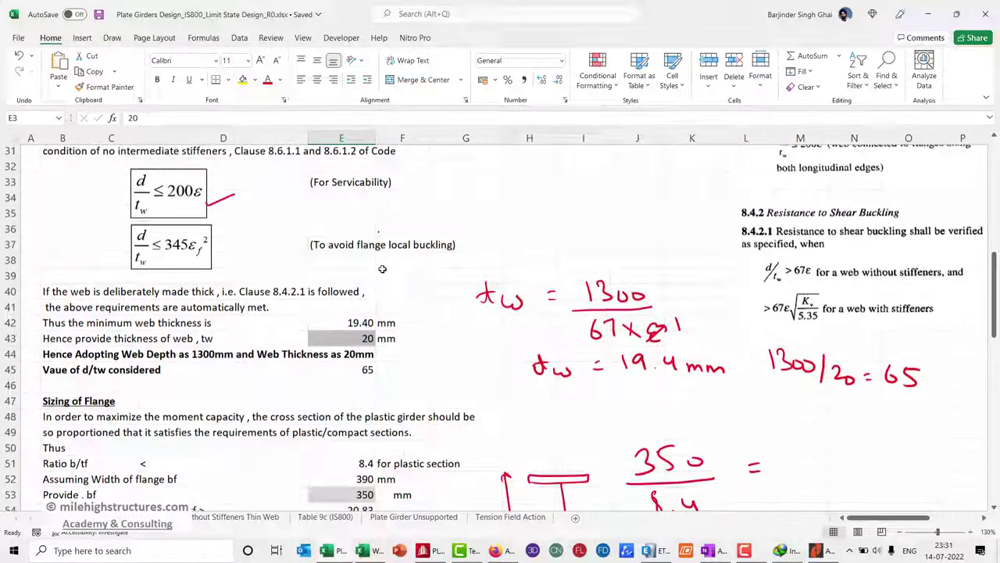
scroll(382, 269, up, 3)
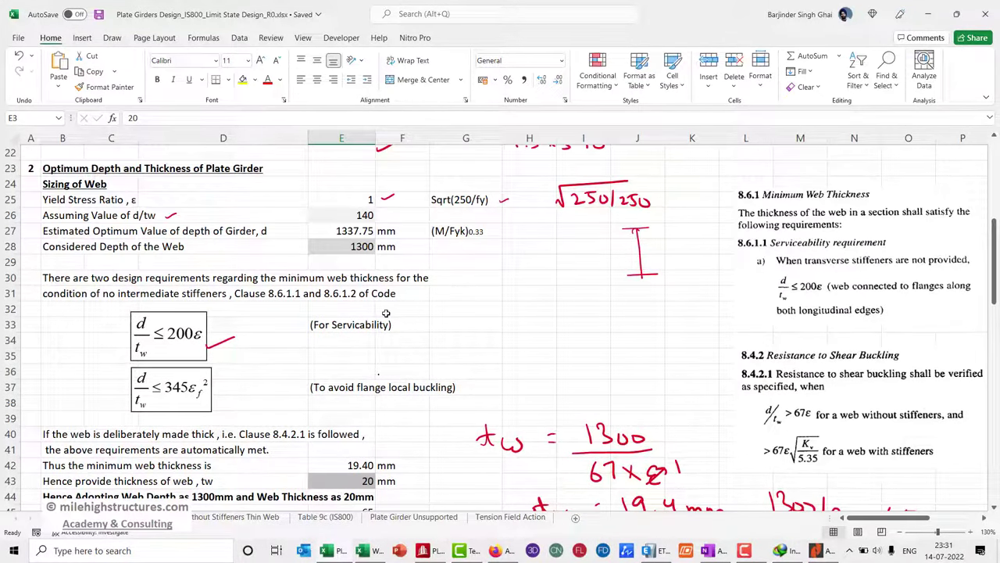
scroll(466, 287, down, 2)
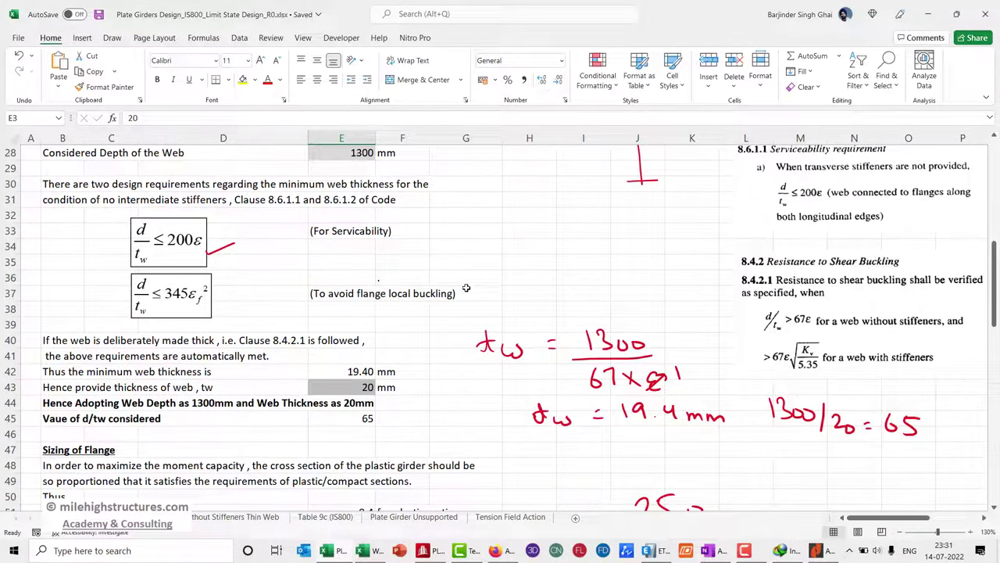
Switch to STAAD.Pro and define a Tapered I section with start and end depths of 1.38 m and a 0.02 m web
click(430, 552)
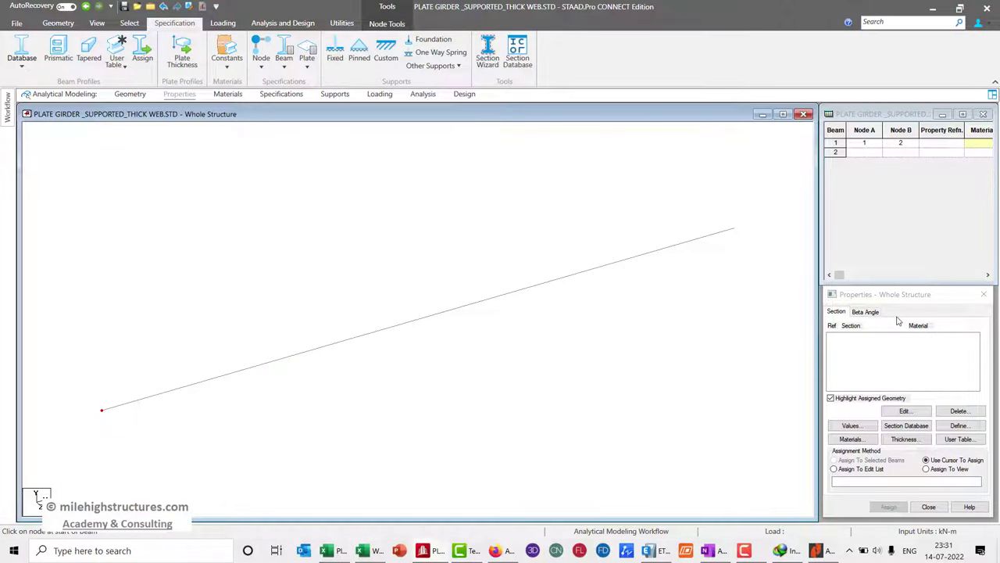
click(958, 425)
click(356, 265)
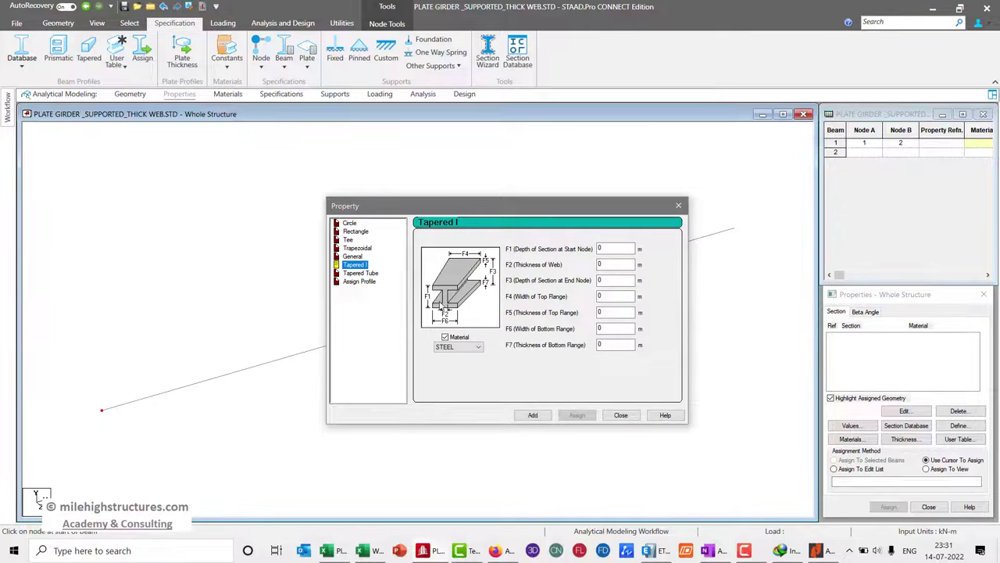
double_click(614, 249)
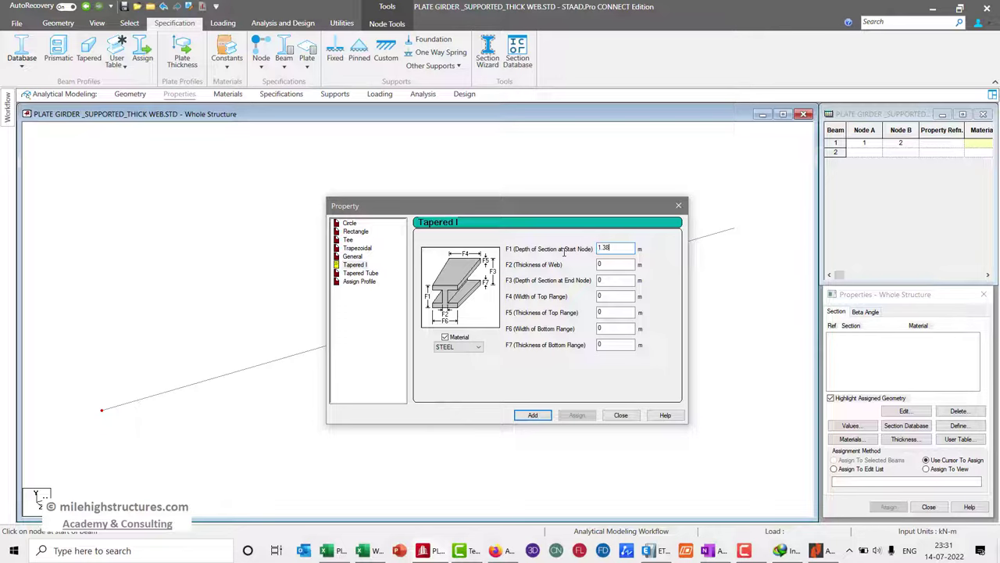
double_click(607, 268)
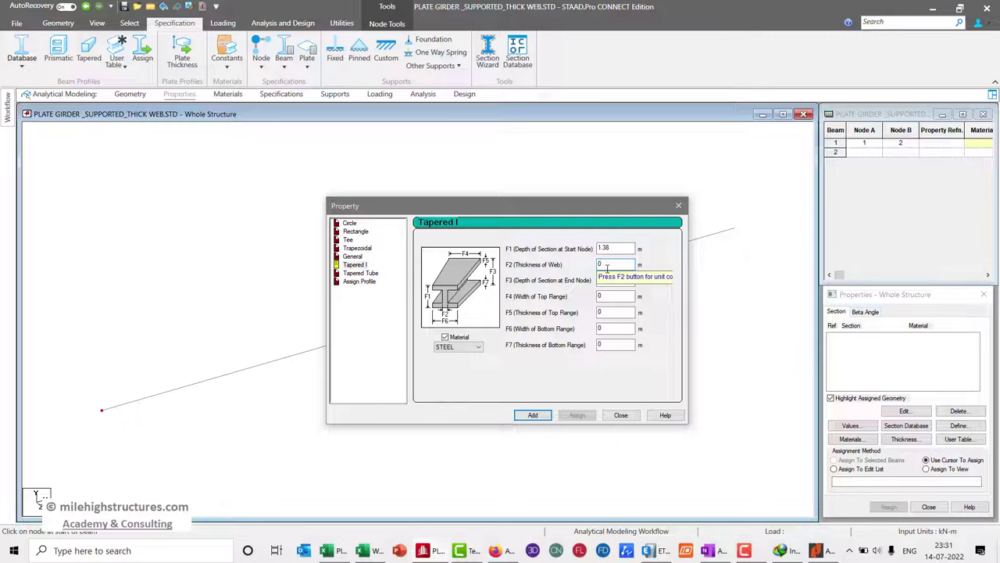
double_click(614, 280)
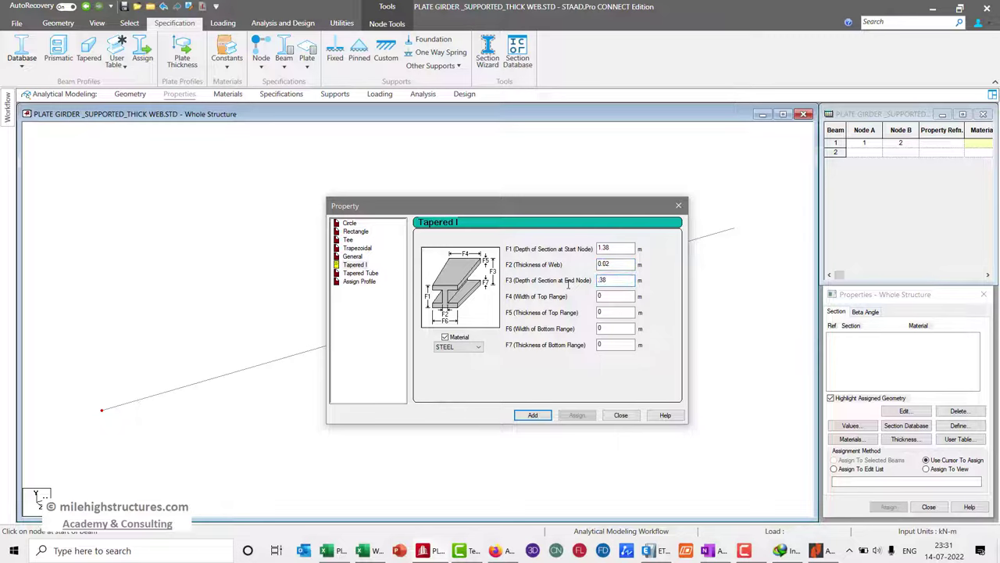
text(1.38)
Set the Tapered I section's top flange to 0.35 m wide and 0.04 m thick
click(623, 295)
text(0.35)
double_click(621, 312)
text(0.02)
Check the flange dimensions in the Excel workbook, then set the STAAD.Pro section's bottom flange to 0.35 m wide and 0.04 m thick
click(329, 552)
scroll(387, 354, down, 2)
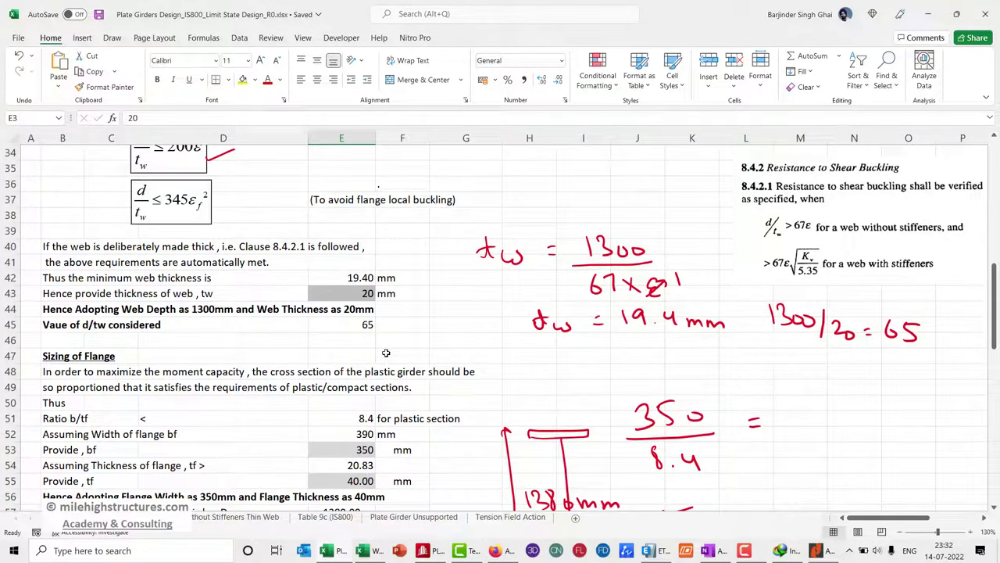
scroll(386, 353, down, 1)
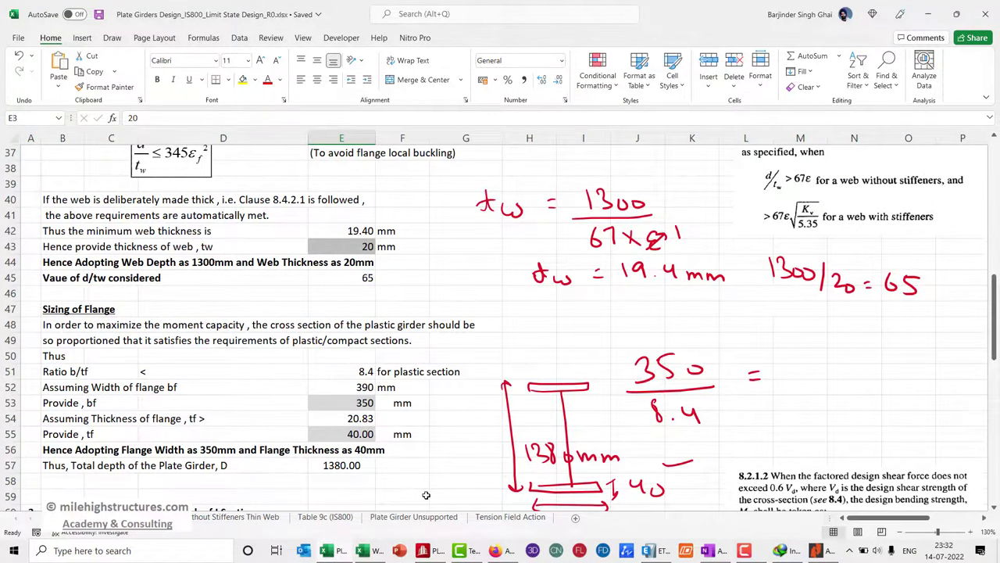
click(438, 551)
double_click(608, 328)
text(0)
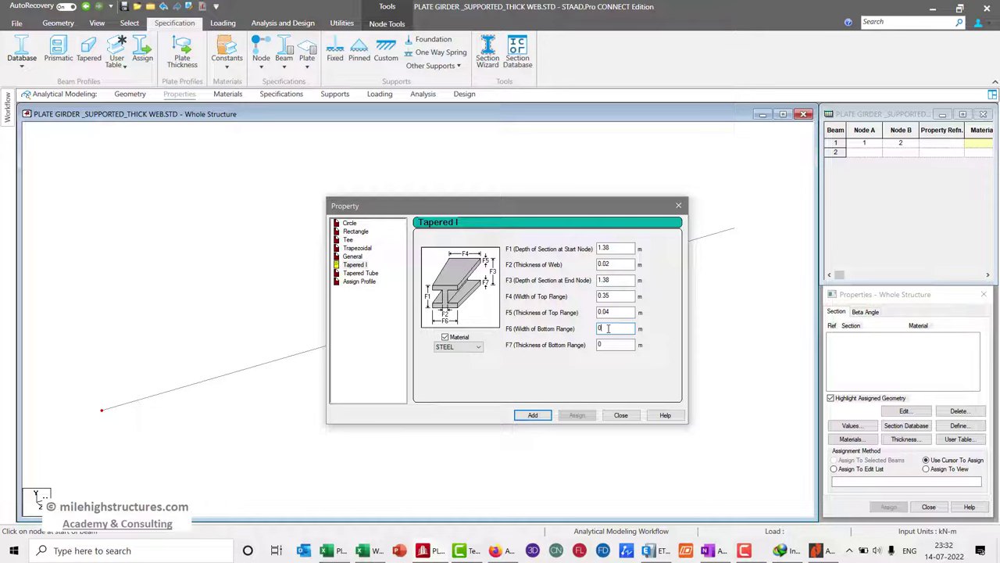
text(.35)
key(Tab)
text(0.04)
Add the Tapered I section in STEEL to the model and assign it to the beam
click(532, 415)
click(620, 415)
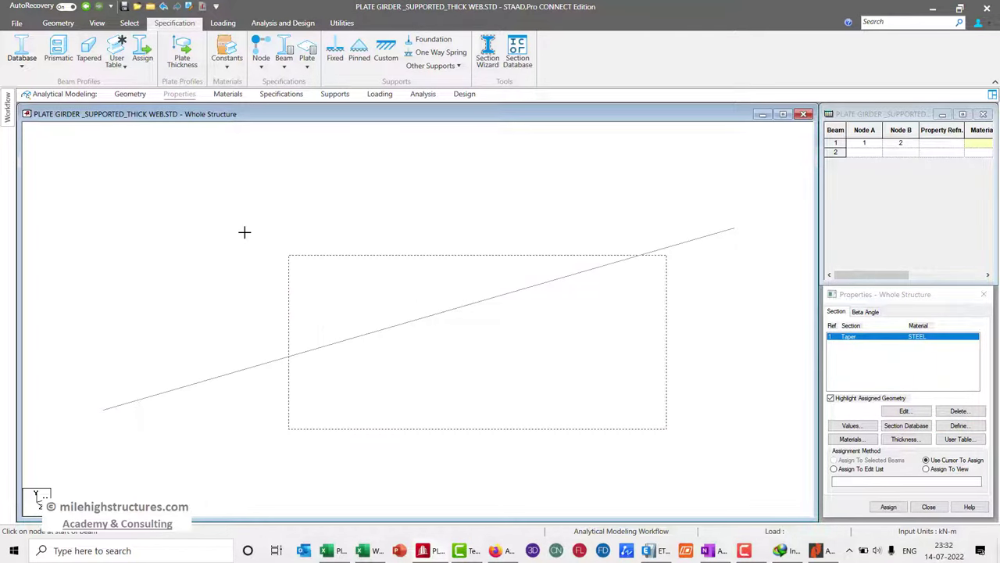
click(895, 506)
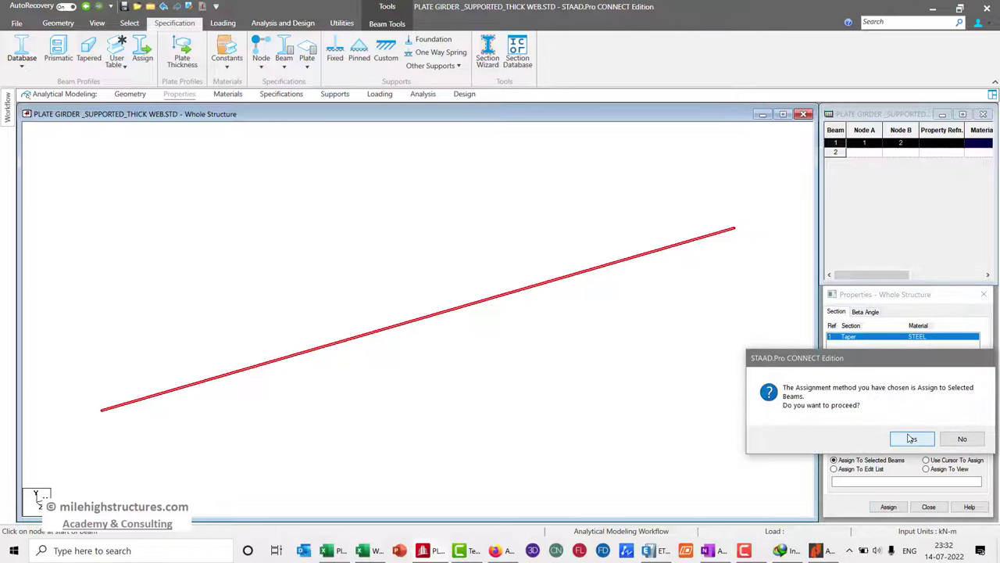
click(905, 438)
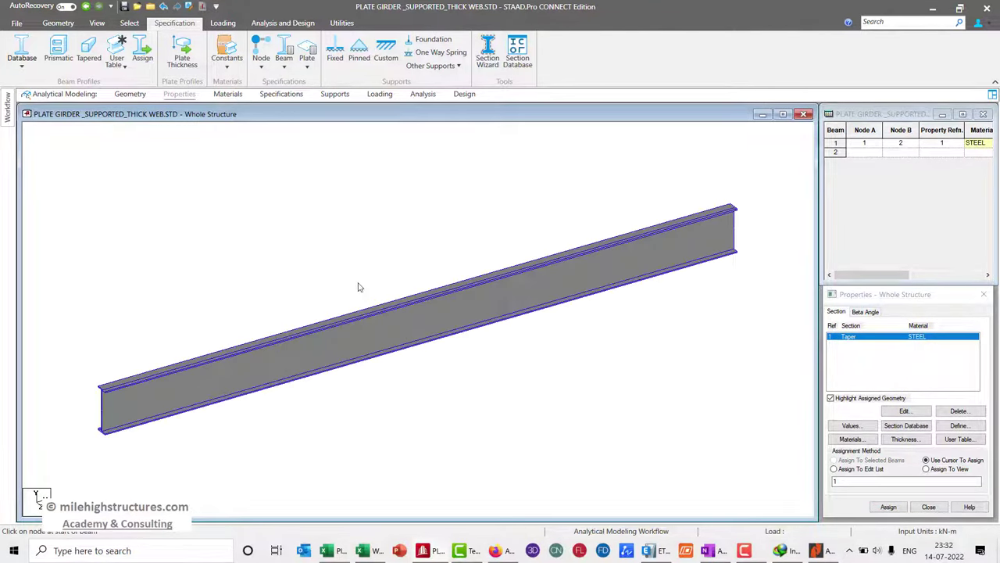
Open the model's supports and create a pinned support, then select it for assignment
click(226, 94)
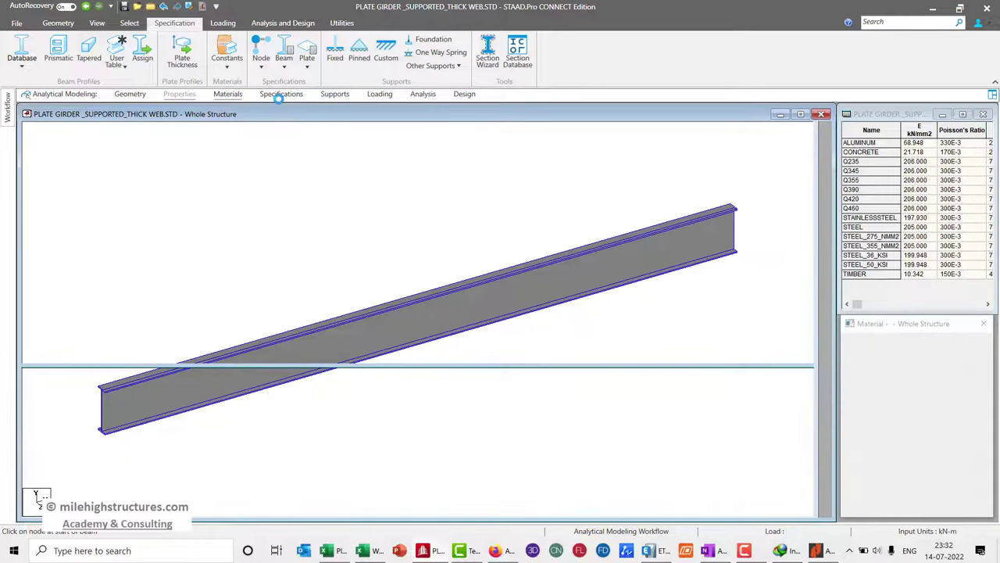
click(281, 95)
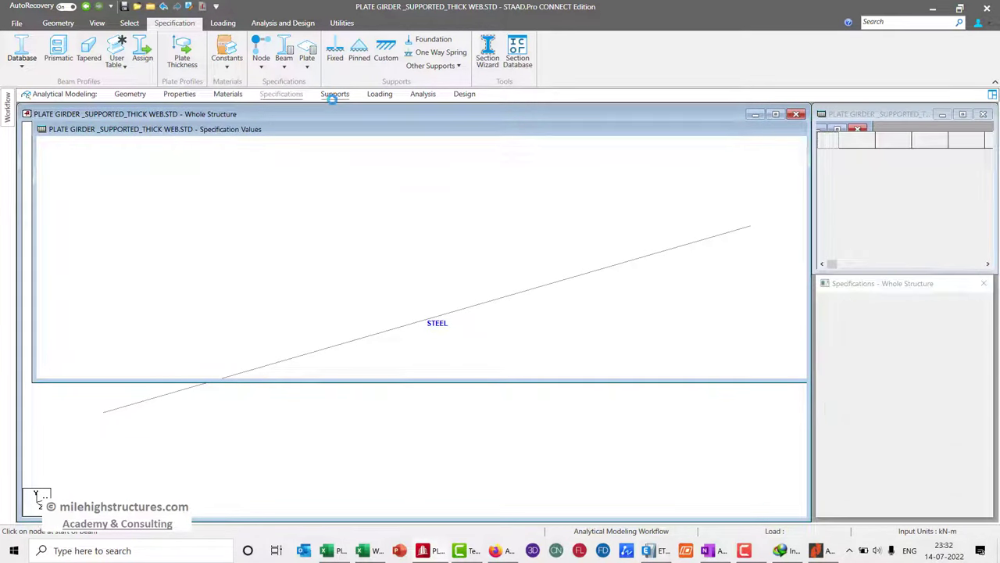
click(335, 95)
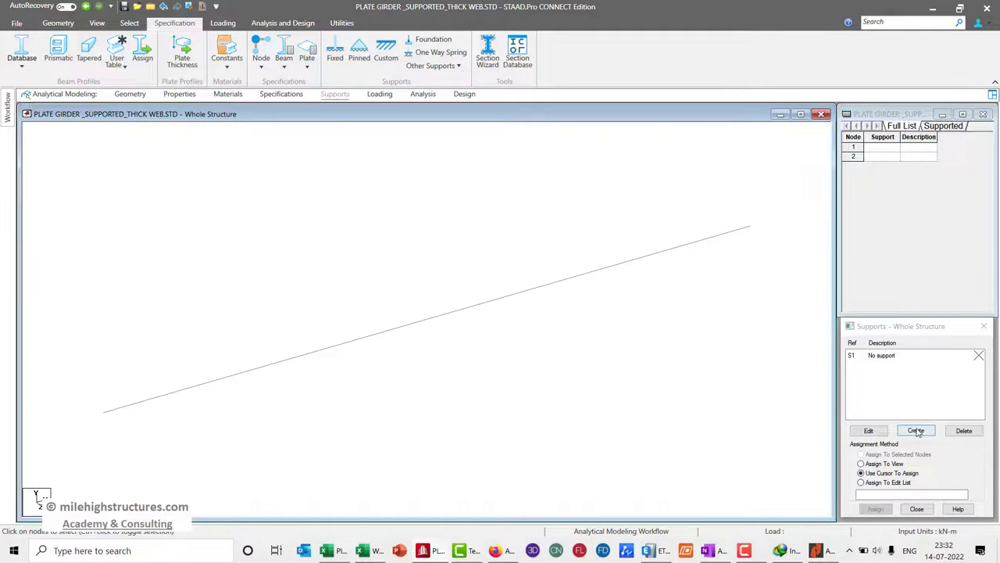
click(911, 427)
click(830, 310)
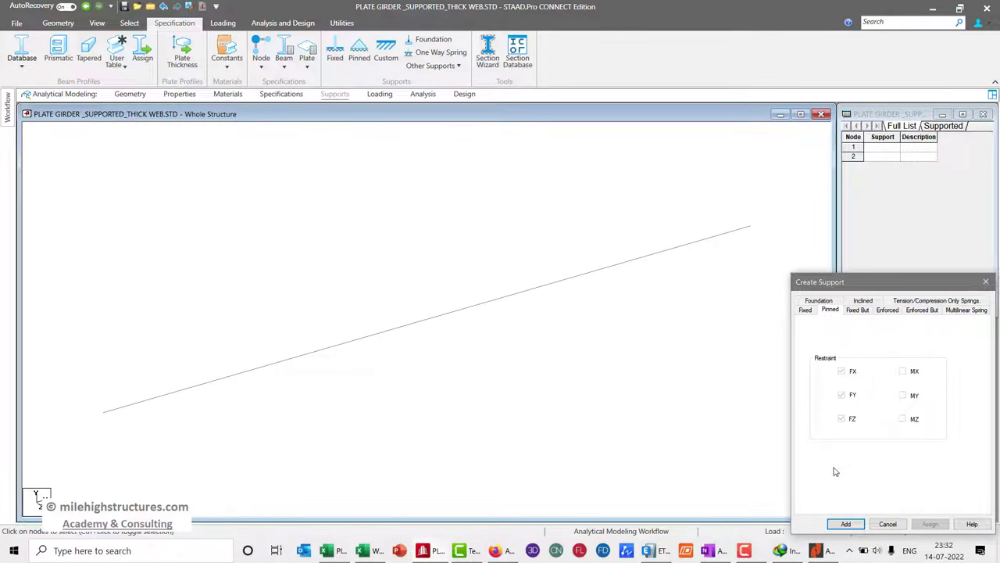
click(846, 524)
click(888, 366)
Review the girder's design data in the Excel workbook, then return to STAAD.Pro and assign the pinned support to both end nodes
click(325, 550)
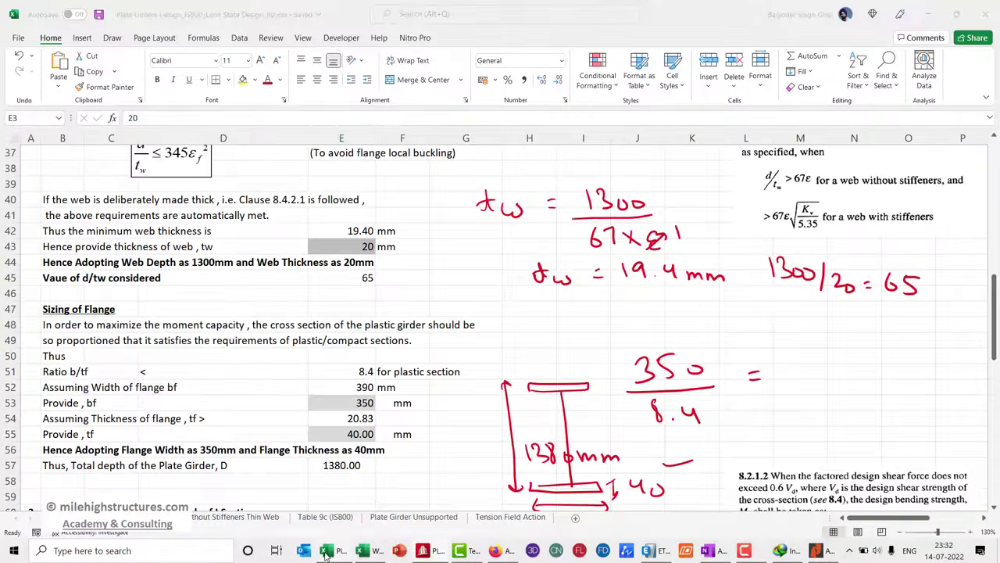
scroll(468, 303, up, 1)
scroll(468, 304, up, 12)
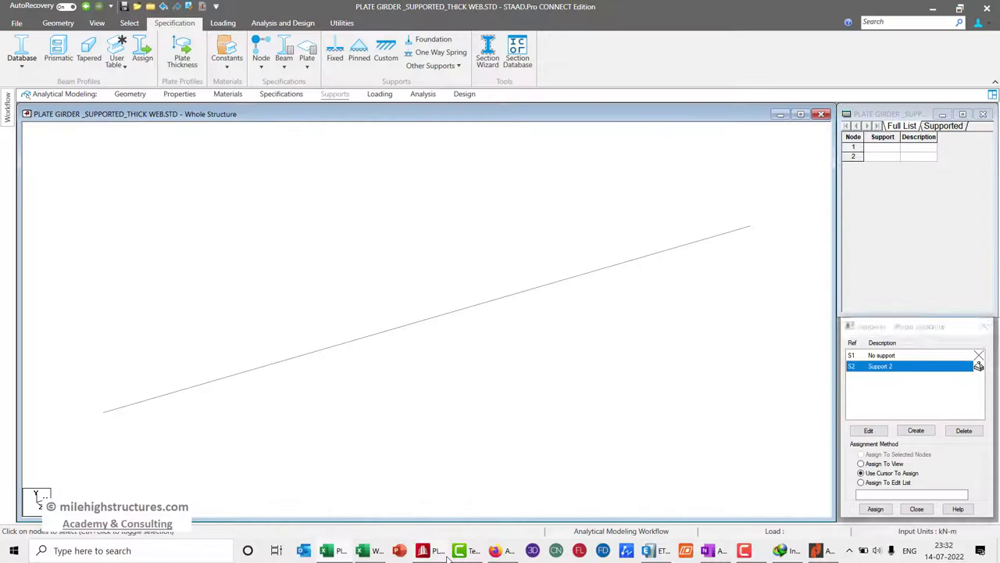
click(439, 554)
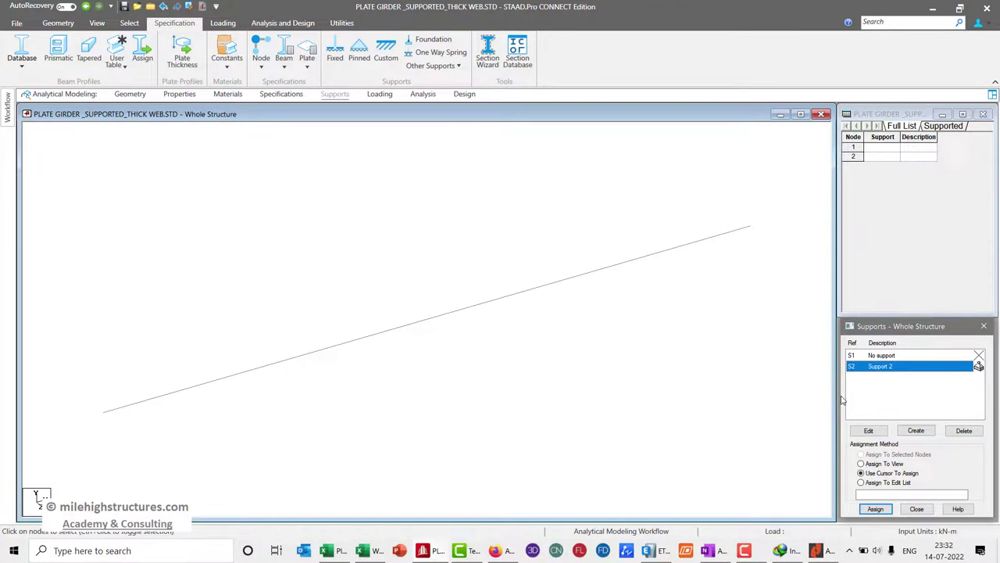
drag(68, 151, 813, 471)
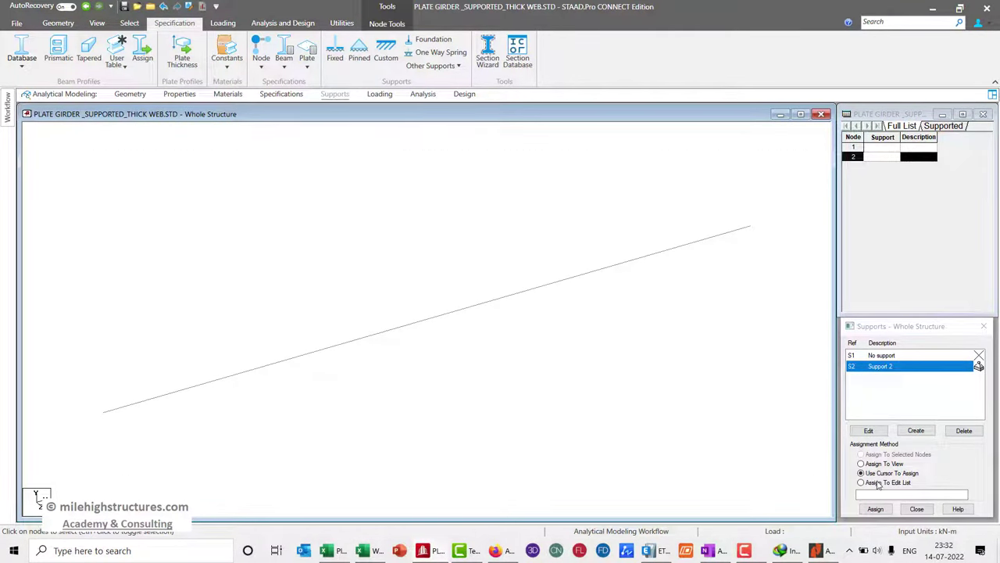
click(875, 509)
click(912, 453)
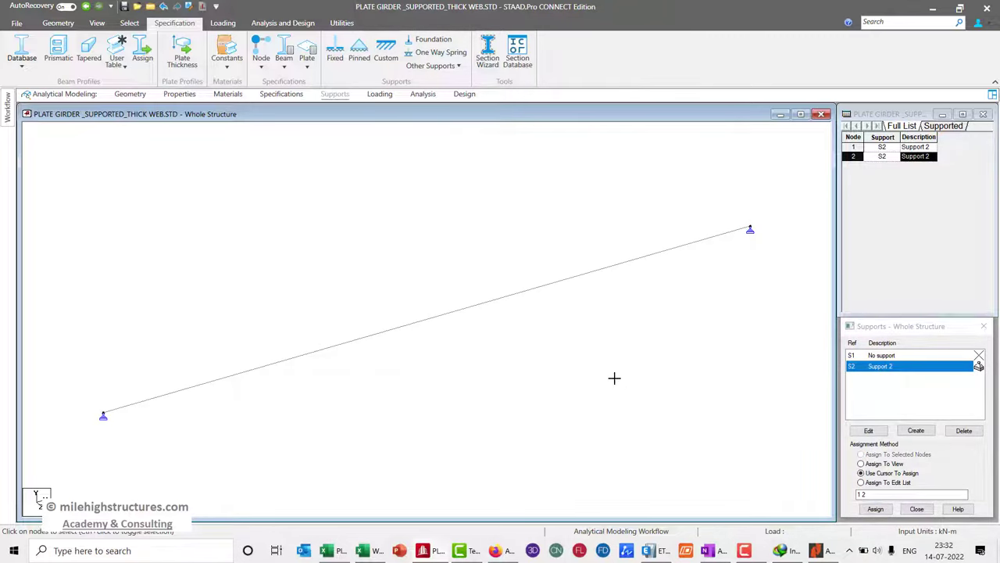
Open the model's loading definitions, check the total load in the Excel workbook and return to STAAD.Pro
click(380, 94)
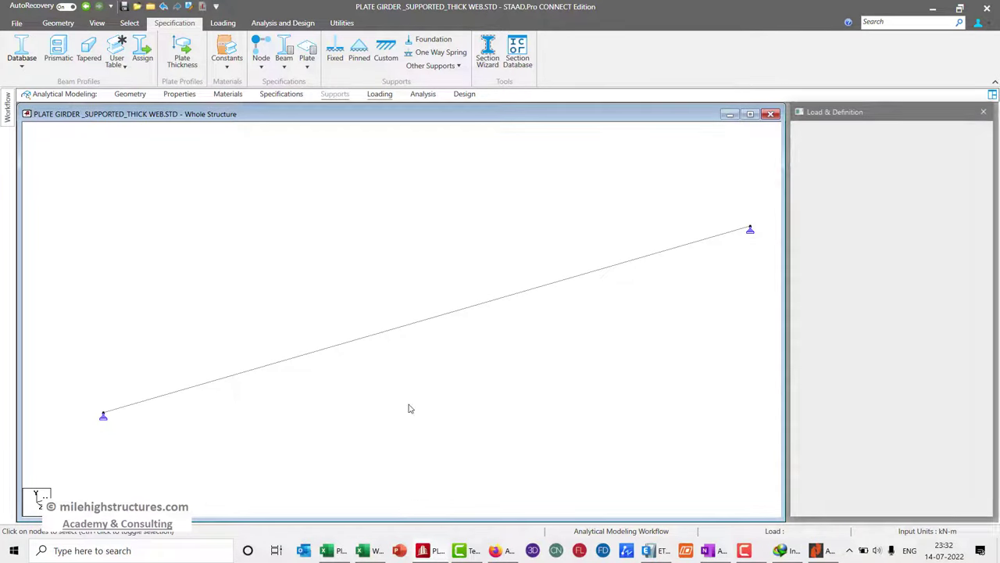
click(334, 550)
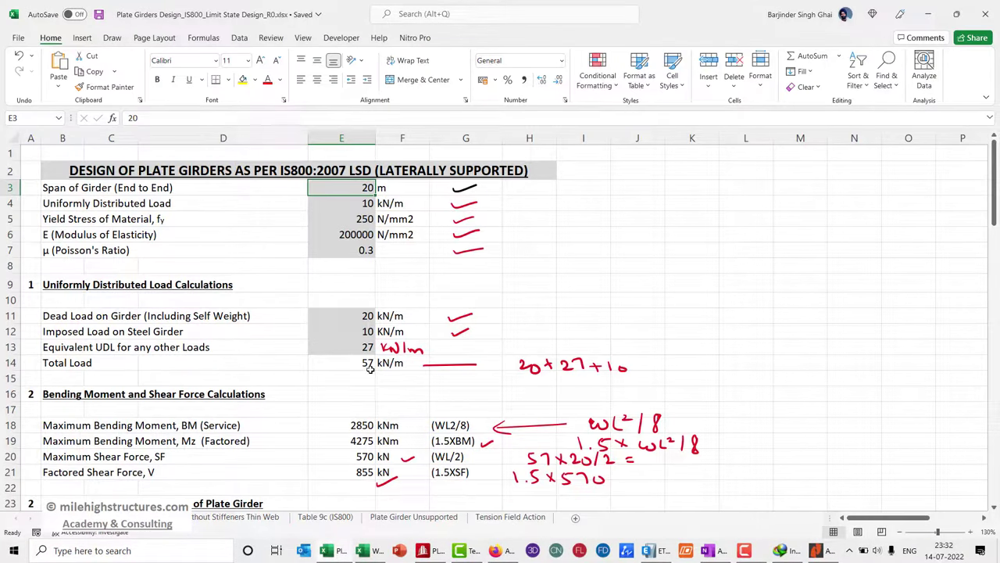
click(331, 549)
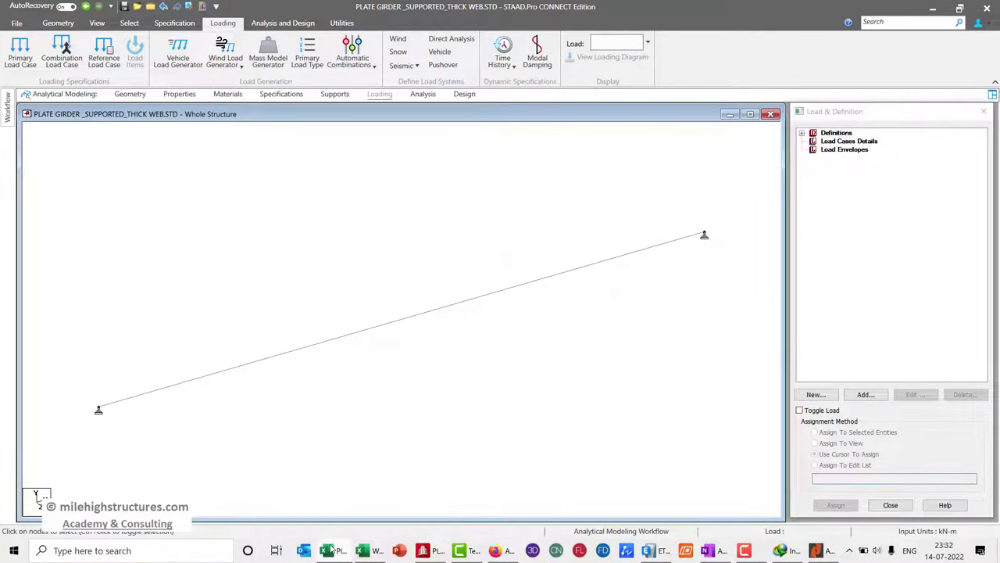
Add primary load case 1 with loading type Dead and the title DL
click(828, 142)
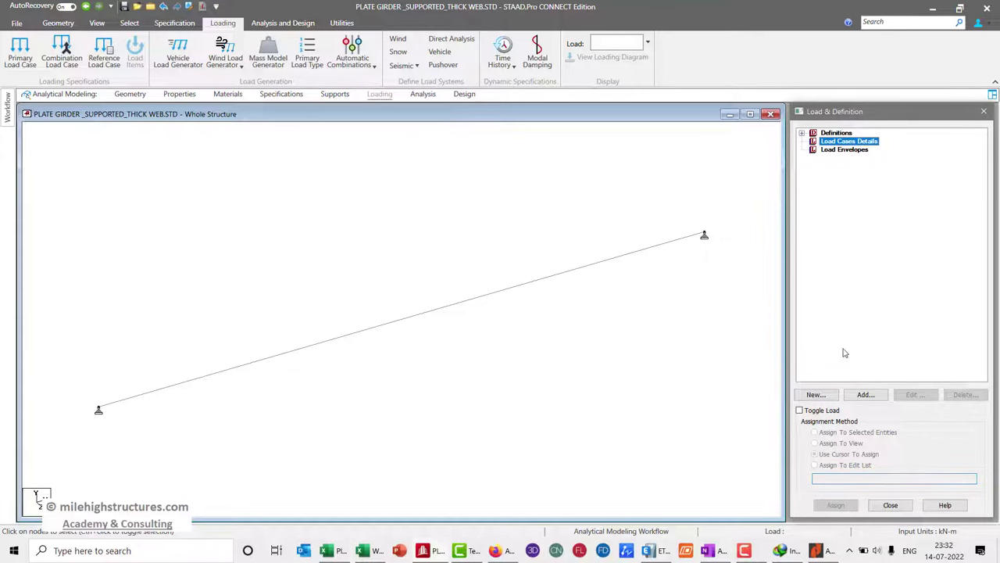
click(865, 394)
click(522, 212)
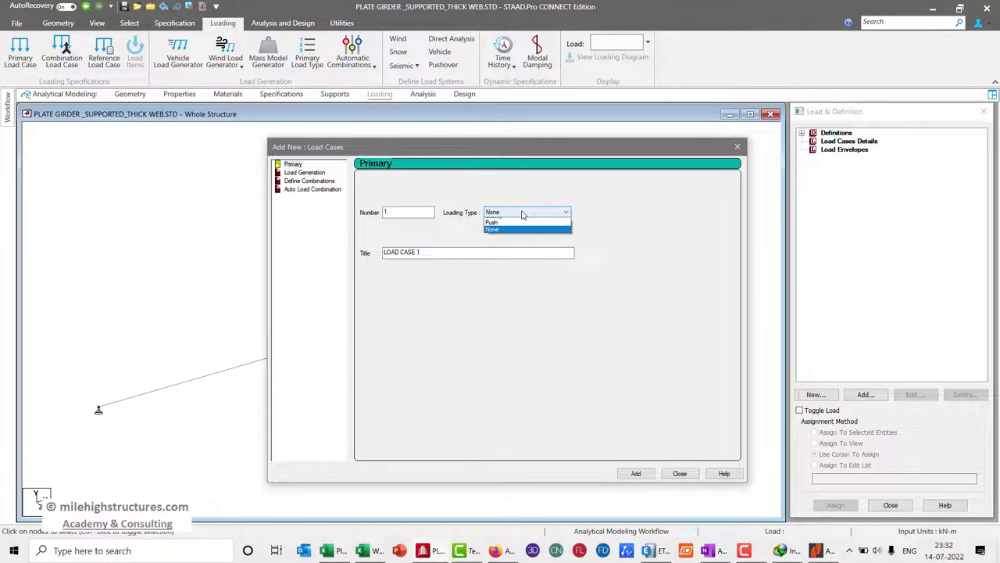
click(508, 220)
drag(442, 252, 341, 254)
key(Caps_Lock)
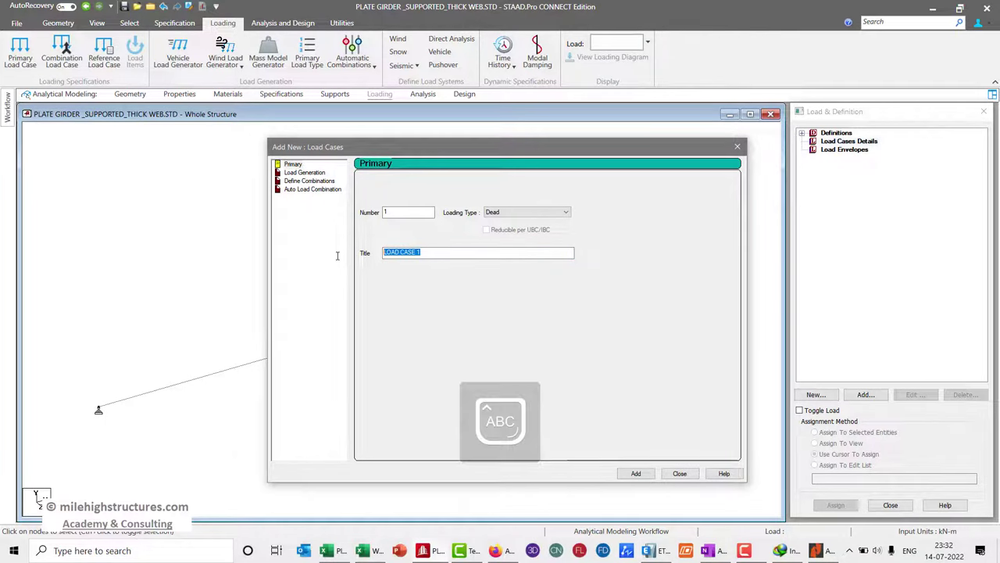
text(DL)
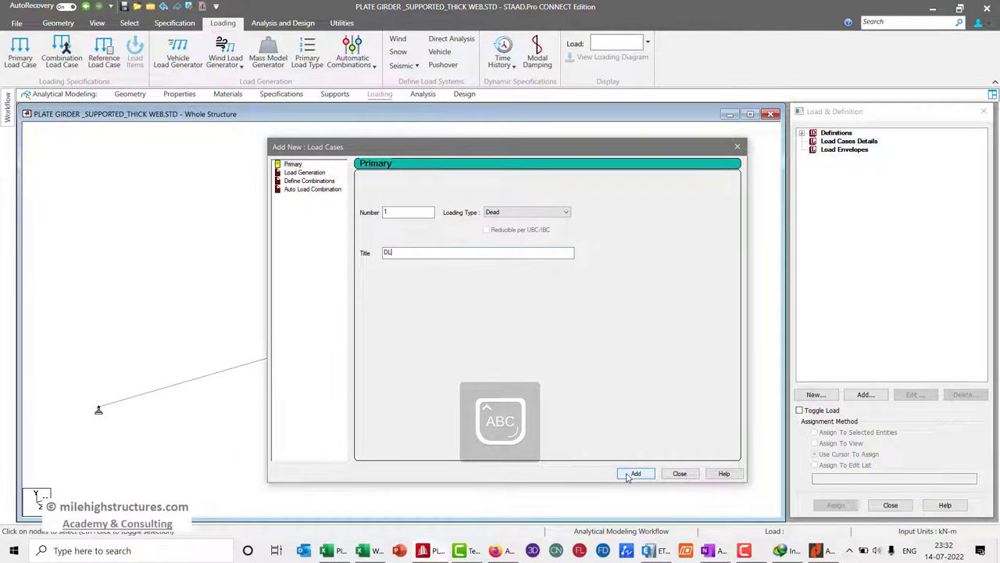
click(635, 473)
click(679, 473)
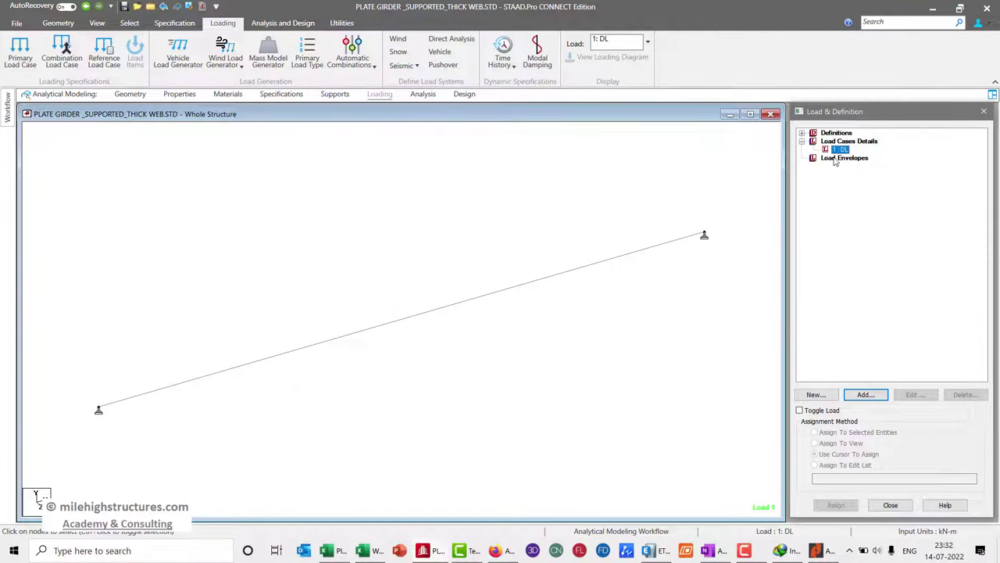
Examine the dead load including self weight and the total load in the Excel workbook, then return to STAAD.Pro
click(338, 551)
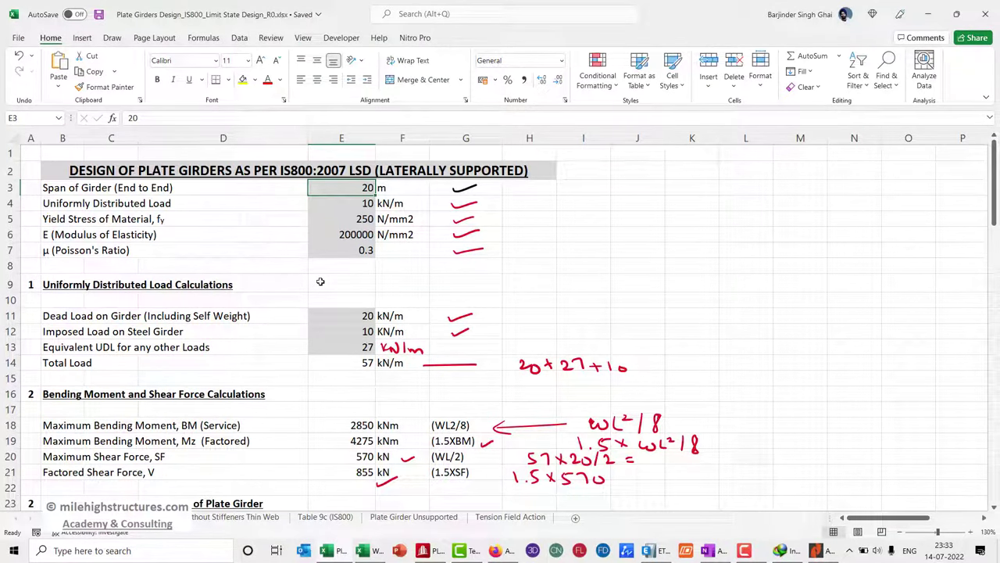
click(74, 316)
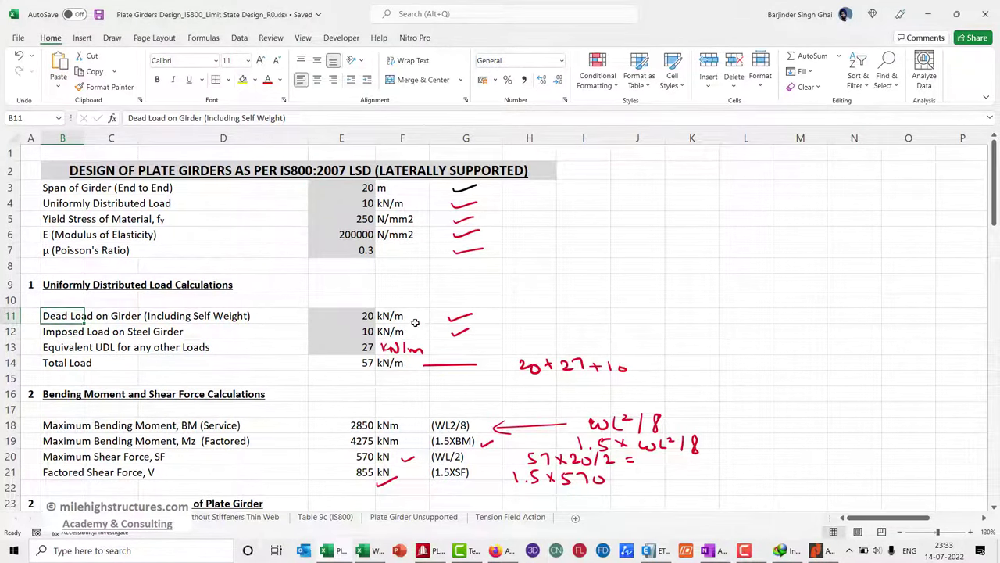
click(358, 315)
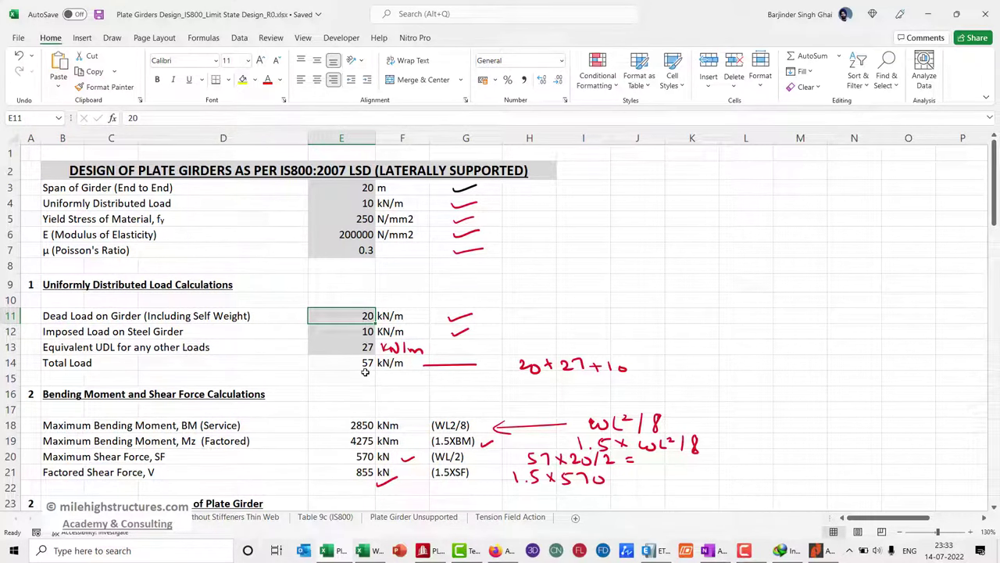
click(426, 551)
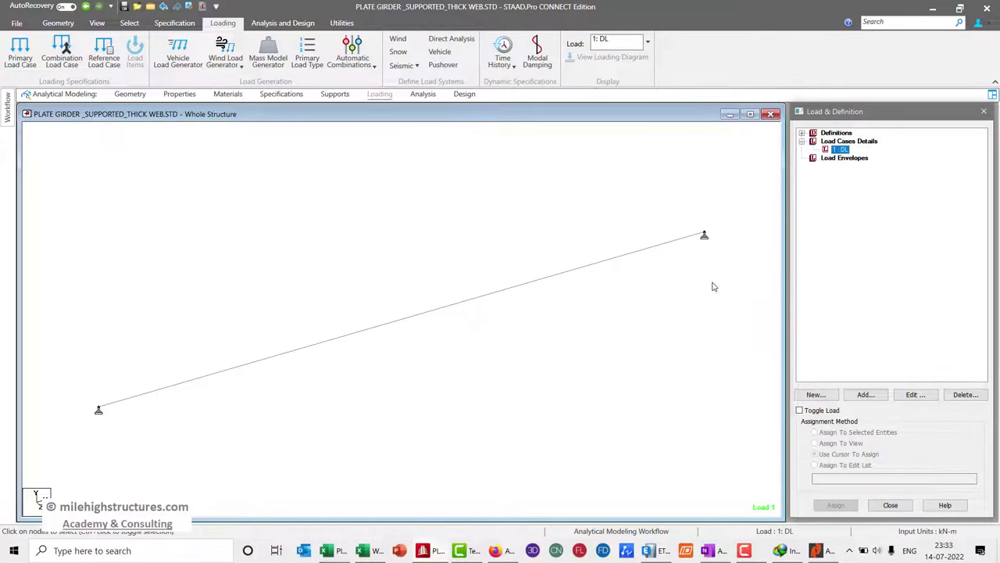
Add a uniform member force of -57 kN/m in the GY direction to the DL load case and select it
click(865, 395)
key(Escape)
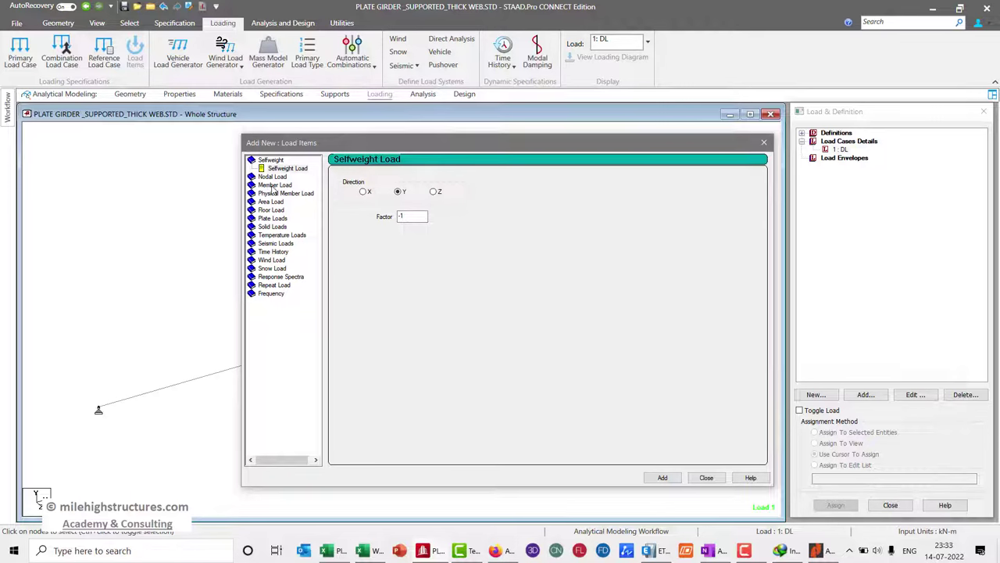
click(266, 184)
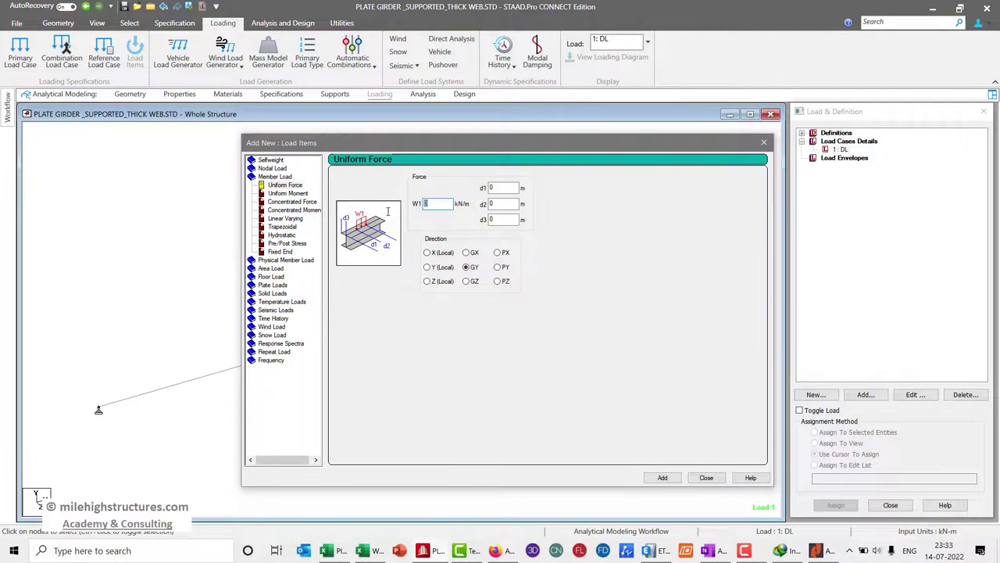
click(662, 478)
click(706, 477)
click(856, 167)
click(864, 157)
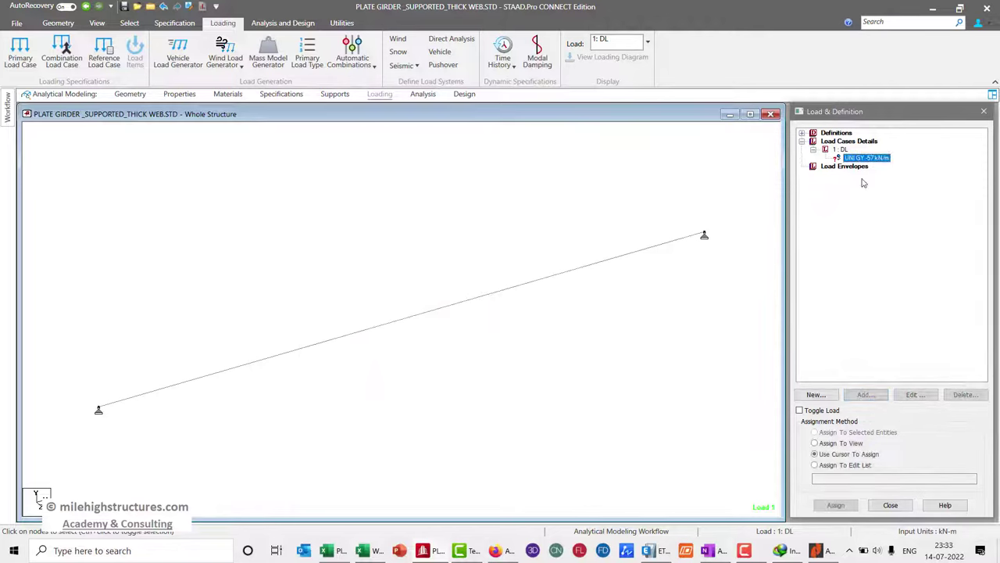
Assign the -57 kN/m uniform member load of the DL case to the whole view
click(835, 505)
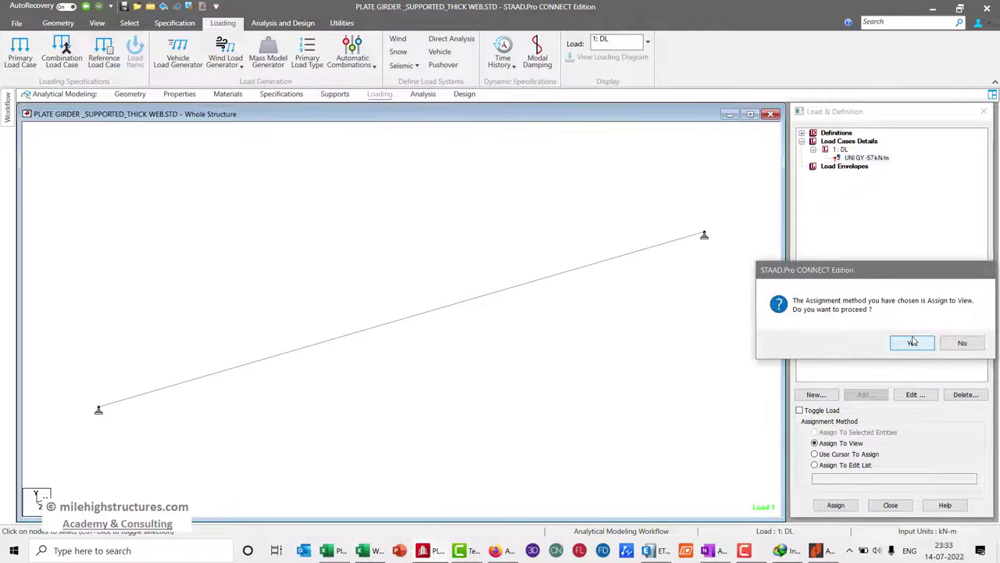
click(914, 342)
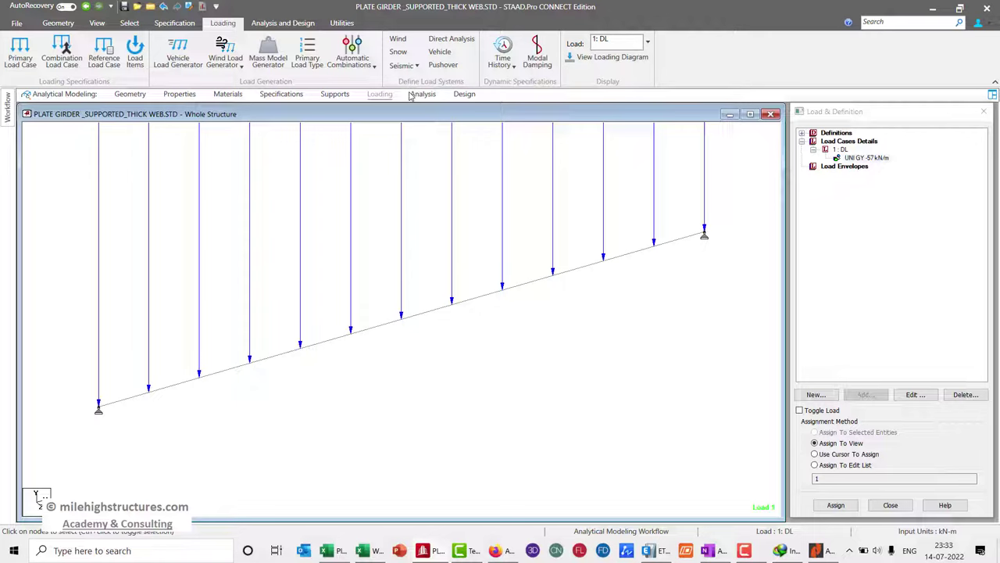
Add combination load case 2 named "1.5 L" containing the DL load case with a factor of 1.5
click(848, 140)
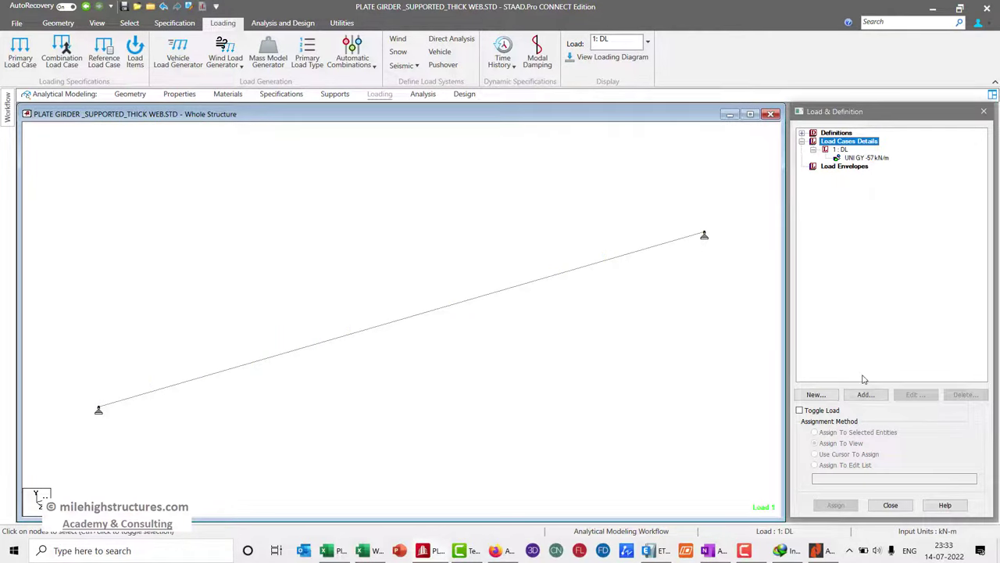
click(866, 394)
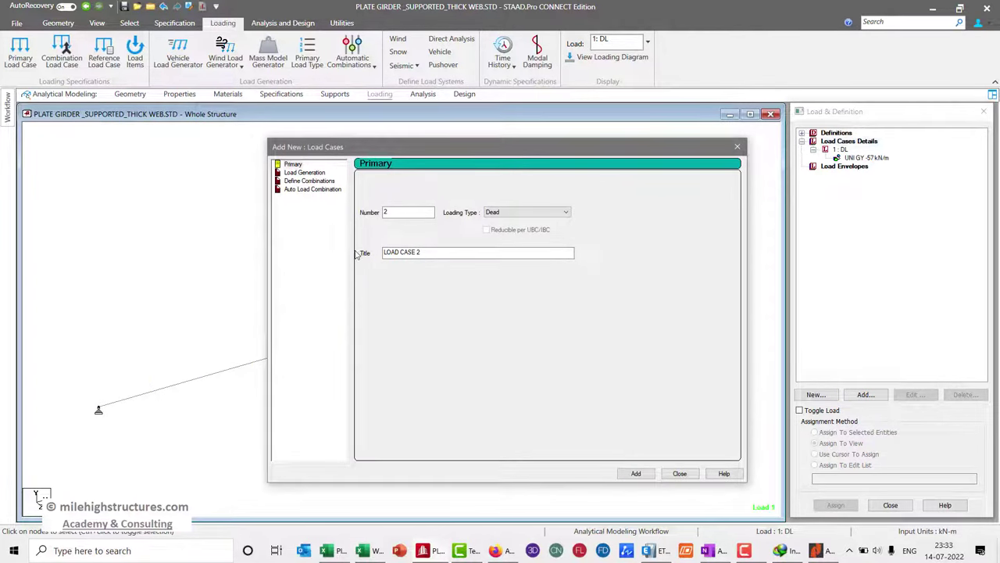
click(310, 181)
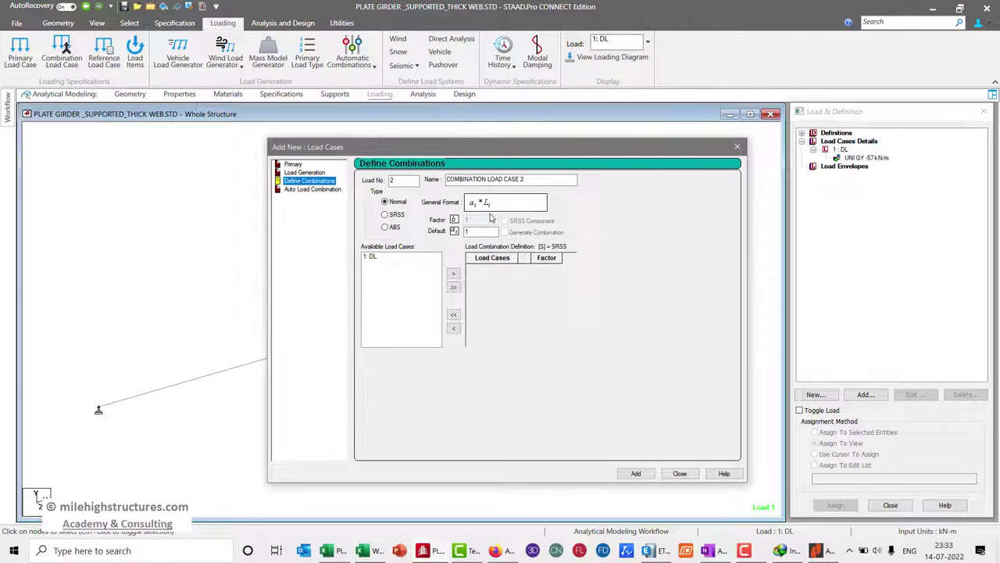
click(381, 258)
click(453, 275)
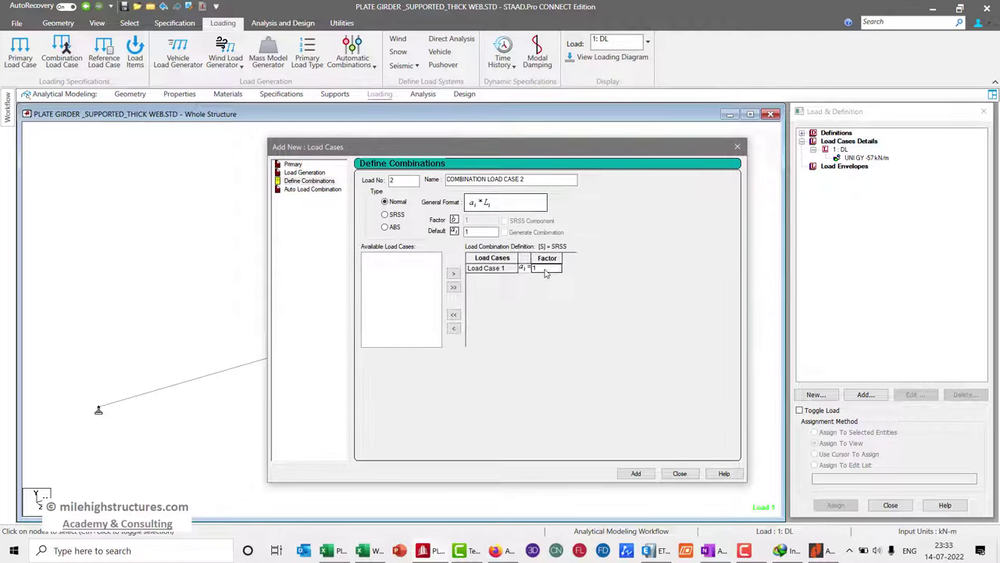
text(1.5)
drag(537, 179, 443, 180)
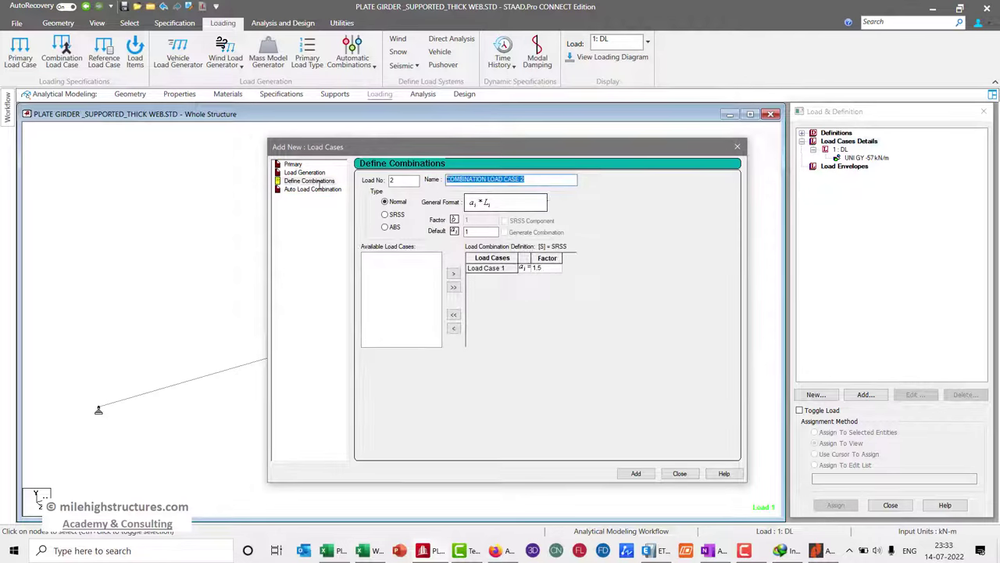
text(1.5)
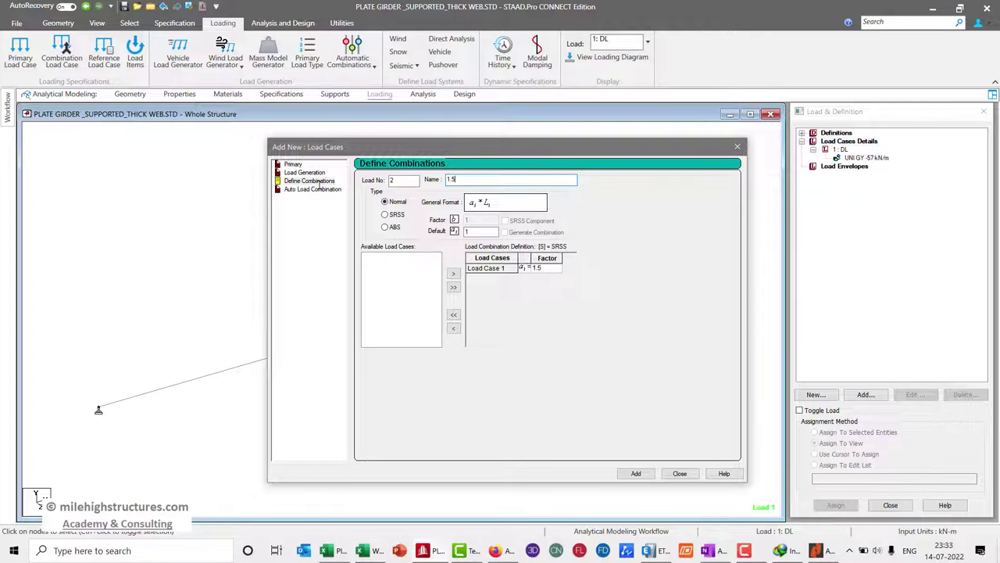
text( L)
click(636, 473)
click(680, 473)
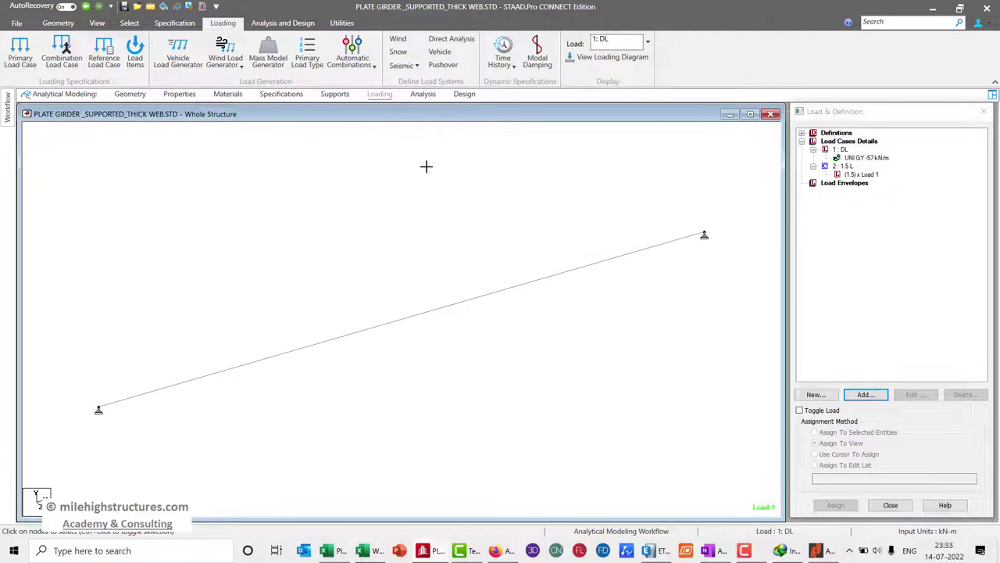
Add the Perform Analysis command to the model's analysis commands
click(423, 94)
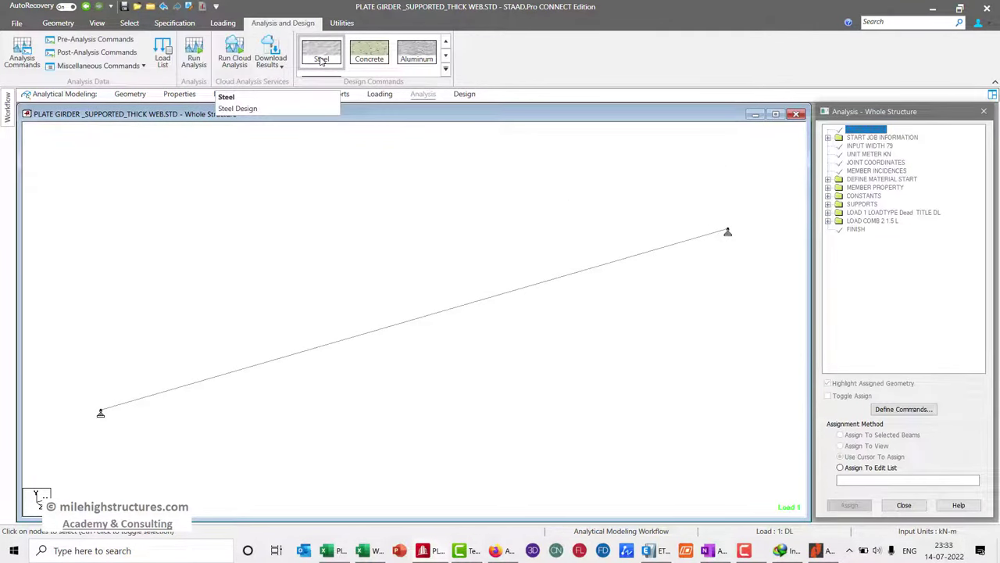
click(22, 55)
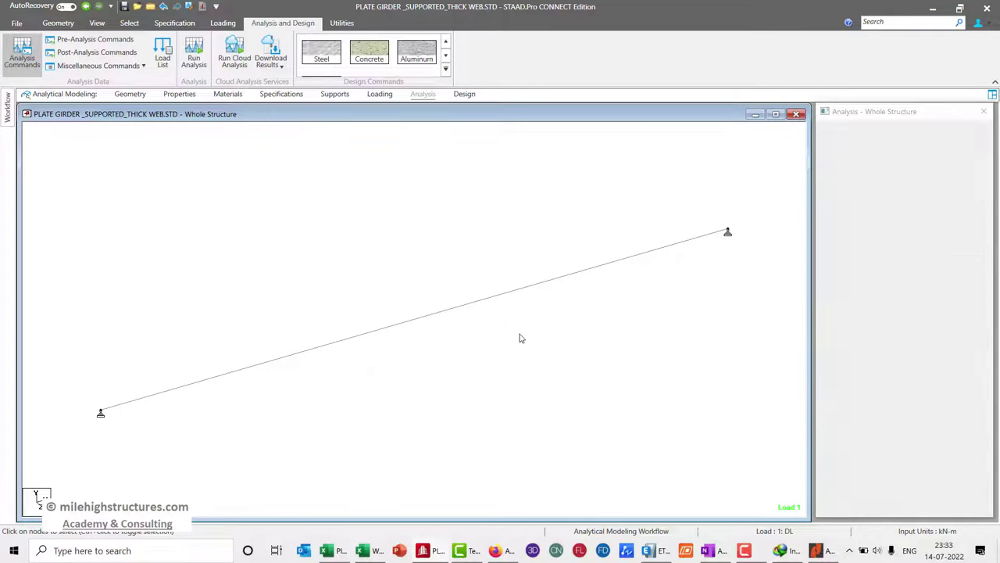
click(475, 429)
click(573, 435)
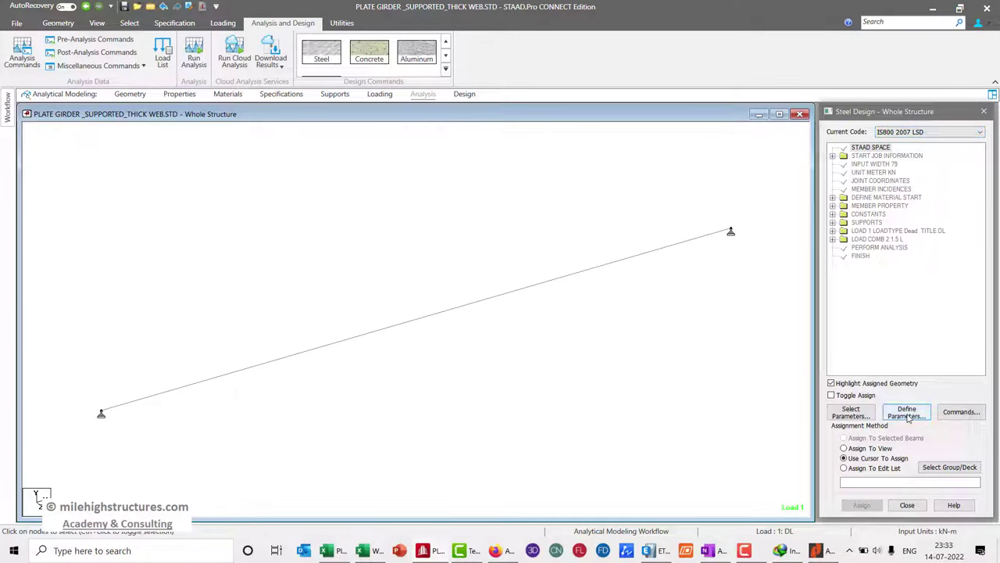
Add the FYLD steel design parameter under IS800 2007 LSD with a yield strength of 250000 kN/m2
drag(416, 258, 415, 322)
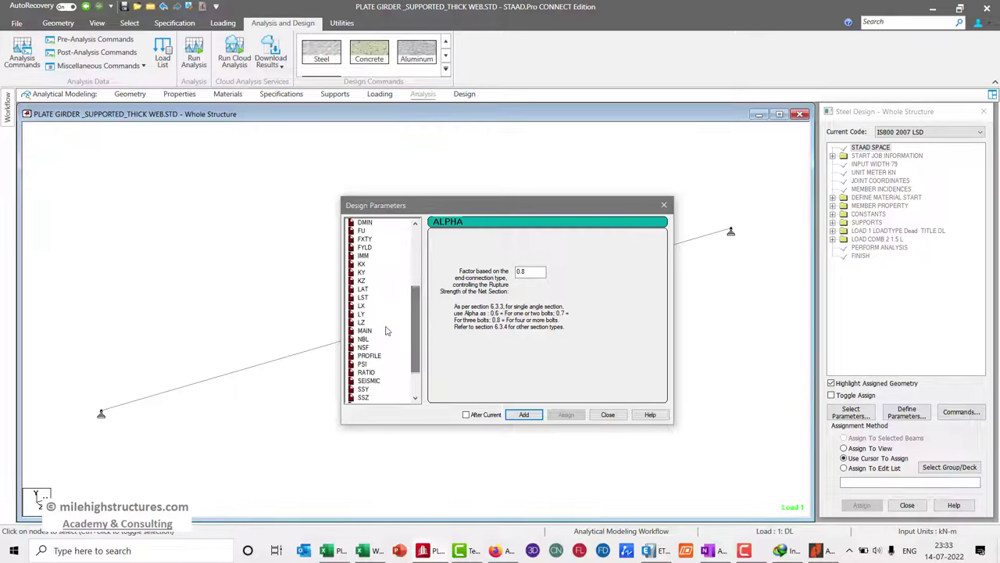
scroll(381, 304, down, 2)
scroll(383, 345, up, 6)
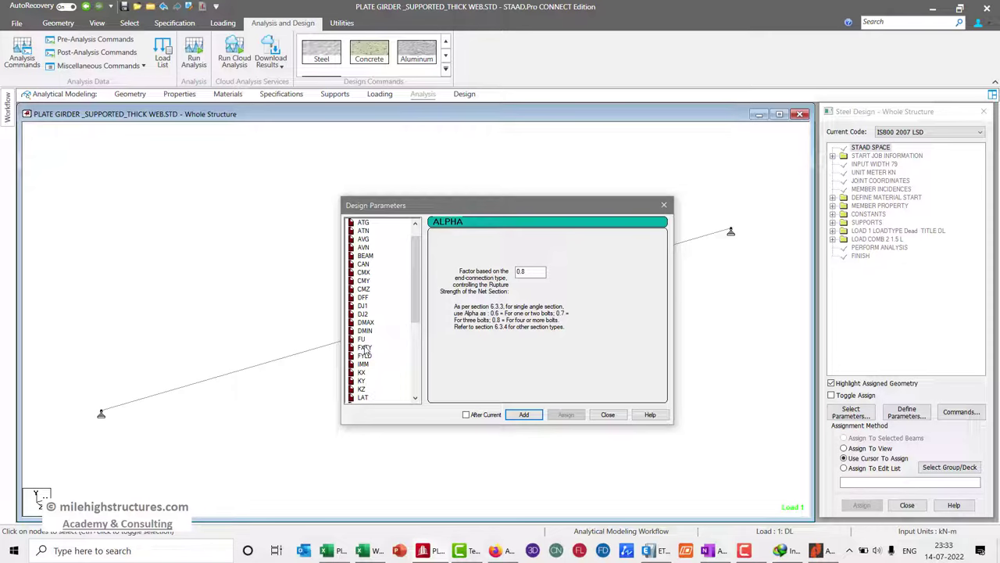
click(365, 355)
click(520, 414)
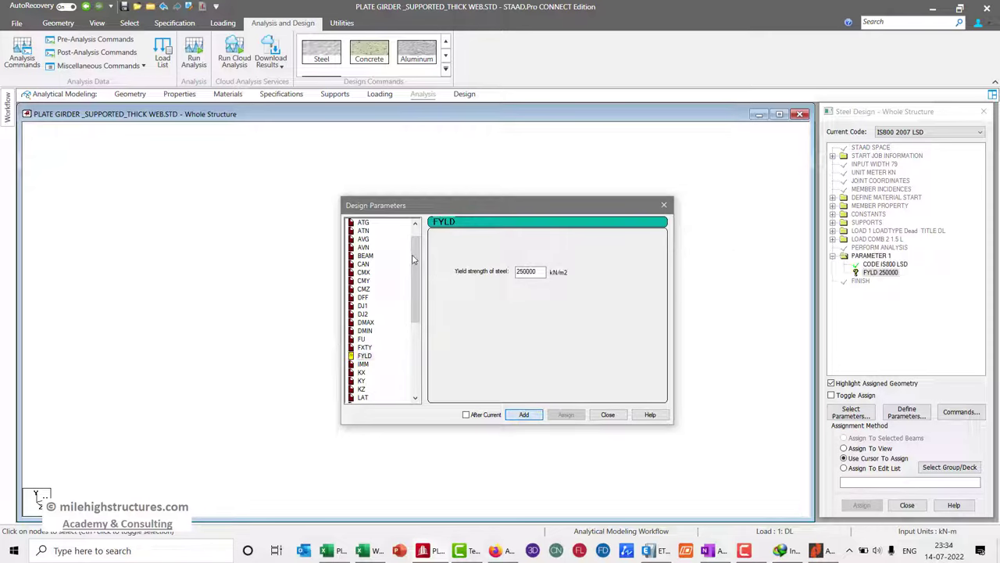
Add the STP design parameter with the option (2) Welded section
drag(415, 258, 415, 348)
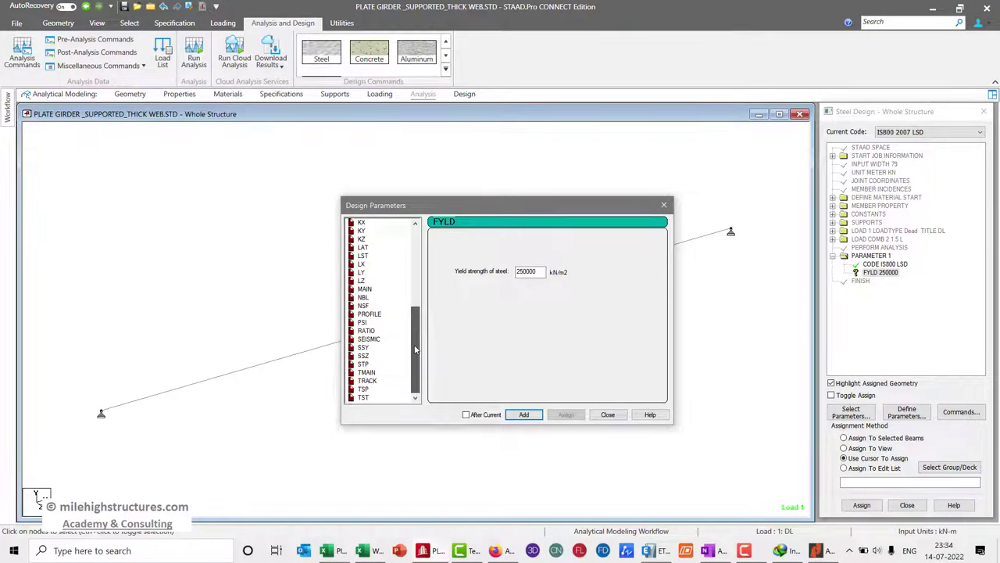
click(366, 381)
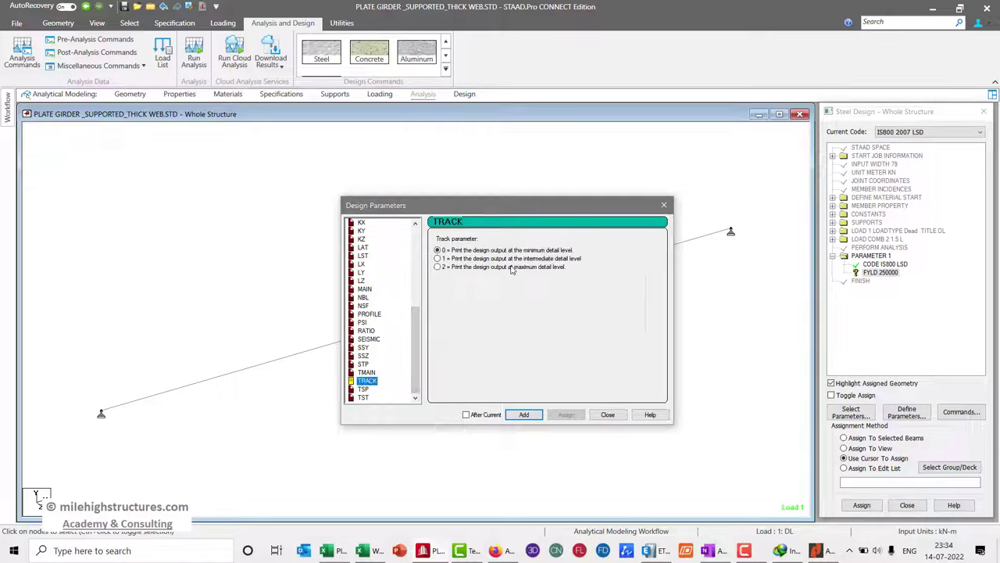
click(364, 365)
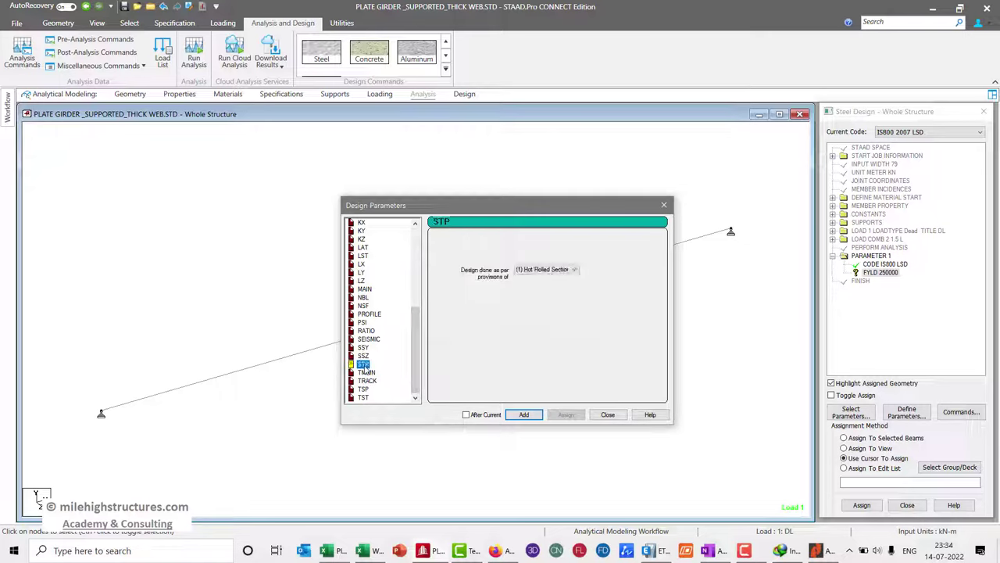
click(536, 269)
click(540, 286)
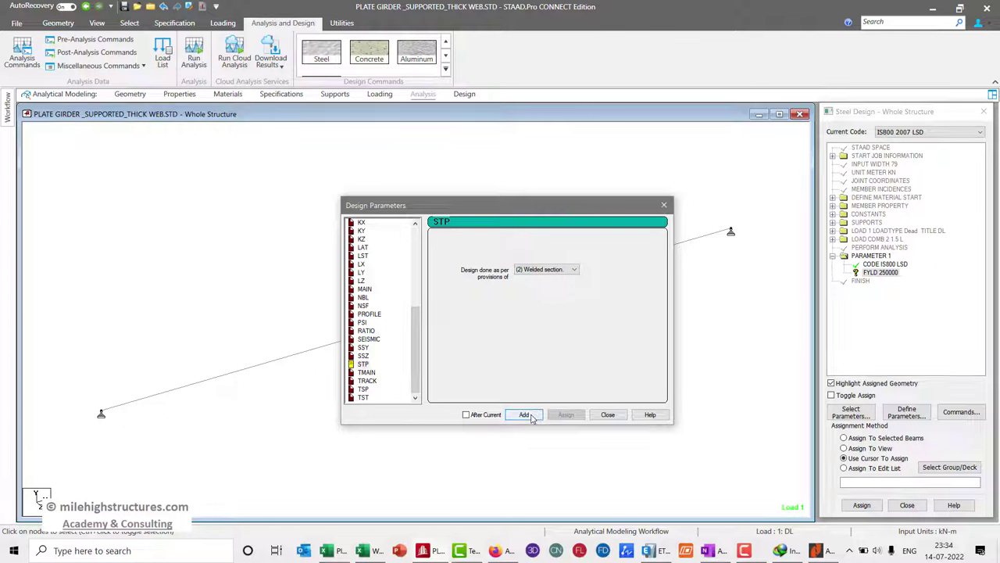
click(526, 415)
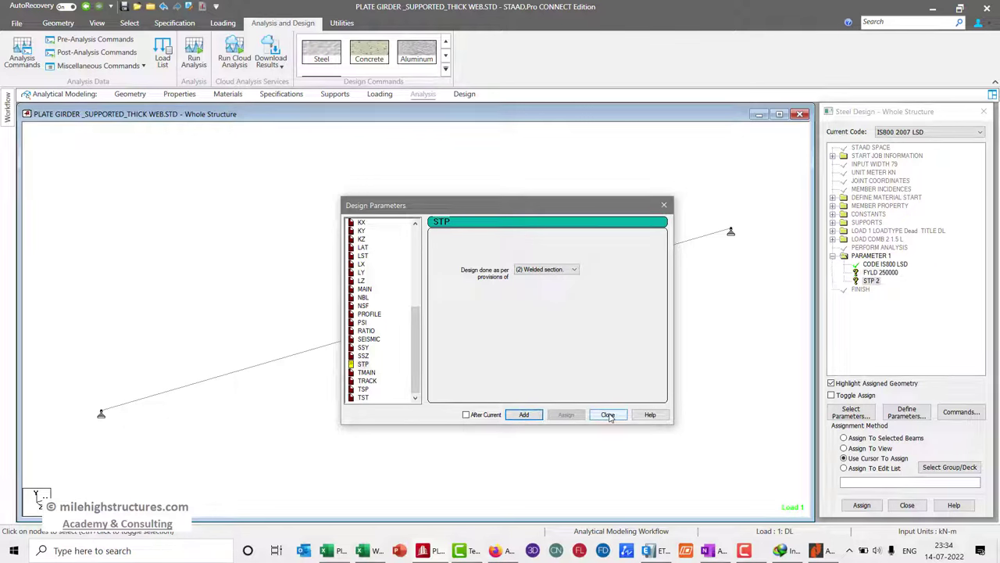
Add the LAT design parameter with the option (1) Beam is laterally supported
click(367, 373)
key(Up)
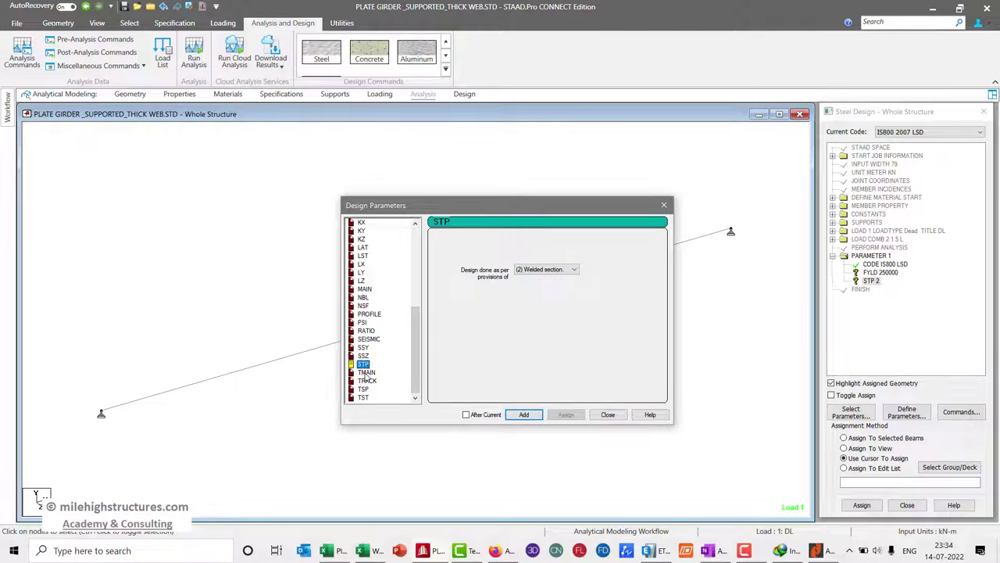
key(Up)
key(Up)
key(Up)
key(Up)
key(Up)
key(Up)
key(Up)
key(Up)
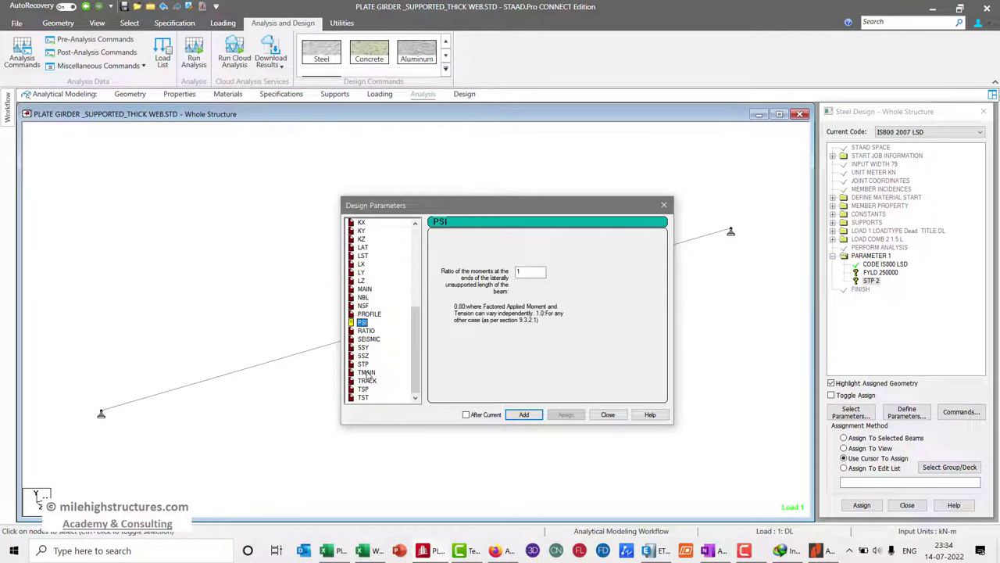
key(Up)
key(Up)
key(Up)
key(Up)
key(Up)
key(Up)
key(Up)
key(Up)
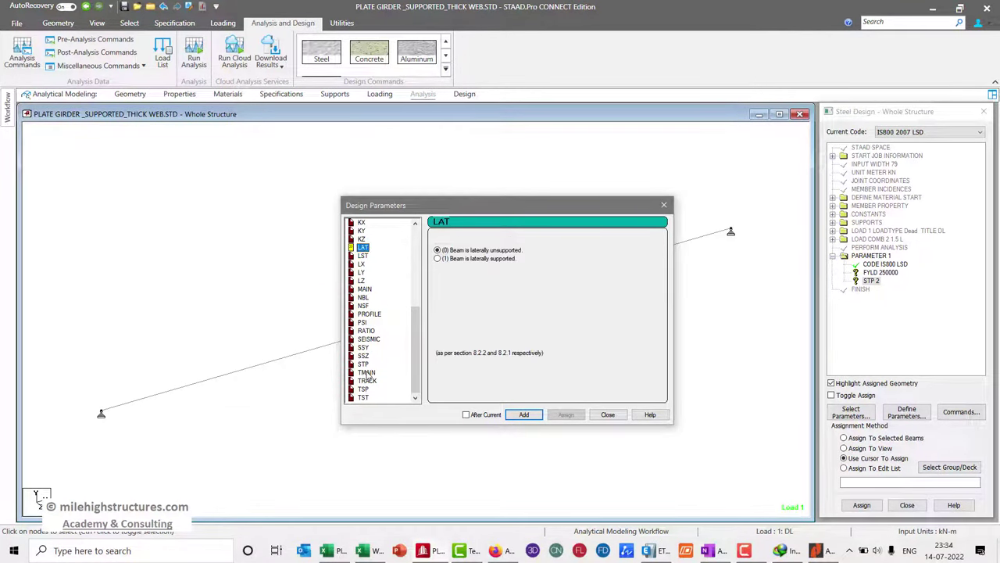
key(Up)
key(Up)
key(Down)
key(Down)
key(Down)
key(Down)
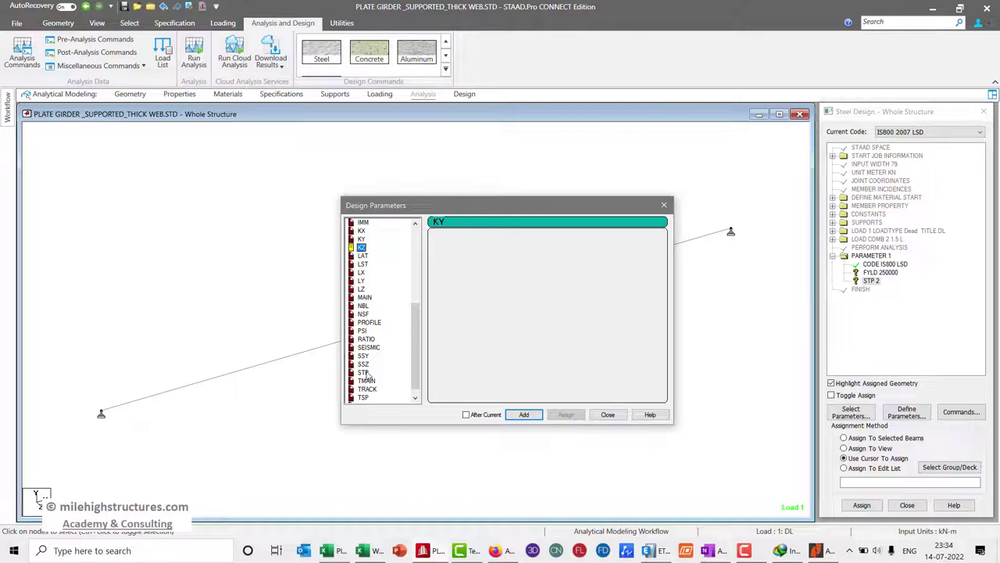
click(507, 260)
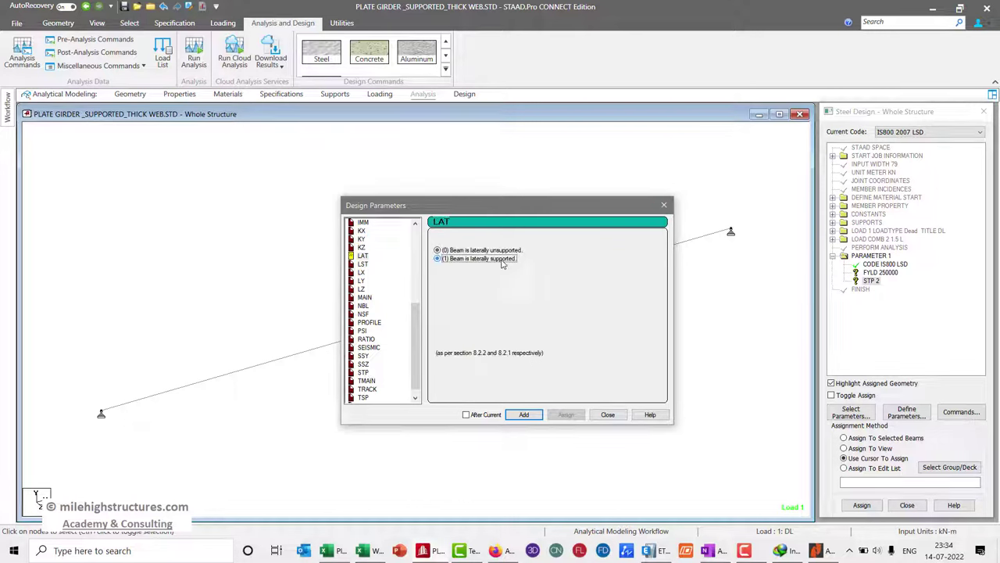
click(495, 414)
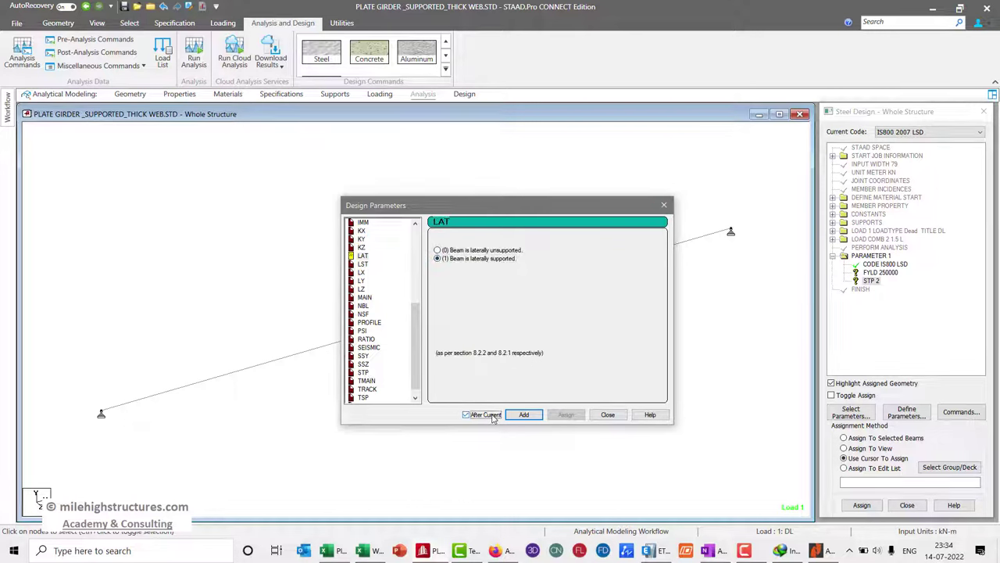
click(523, 414)
Review the other design parameters from KZ back to ALPHA plus stiffener parameters TSP and TST, and close the parameter definitions
click(361, 247)
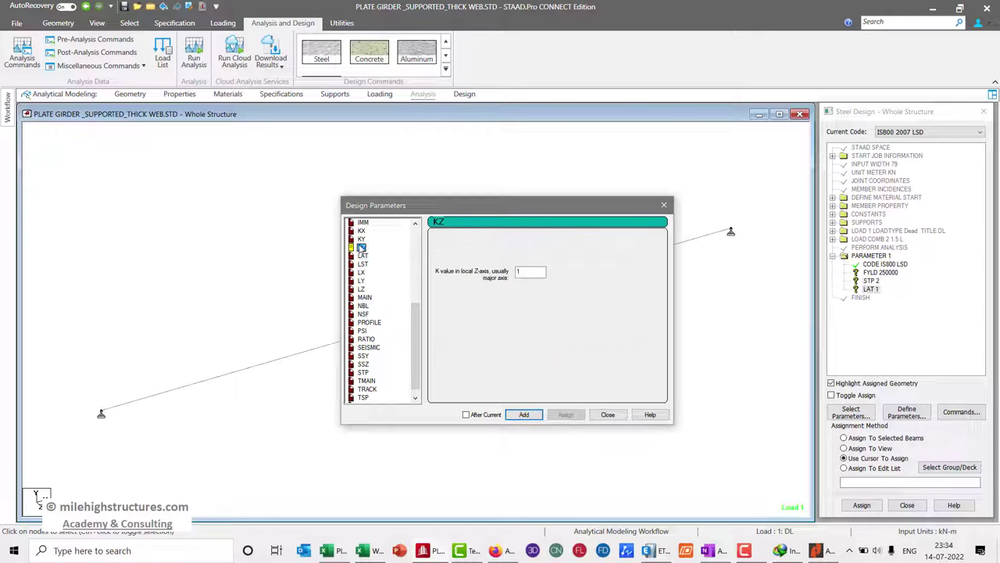
key(Up)
key(Up)
key(Up)
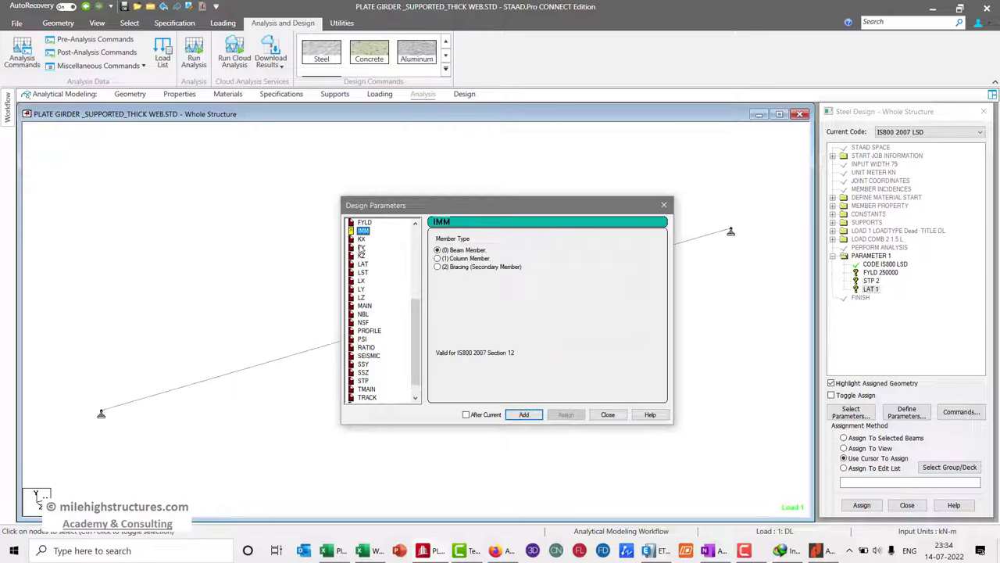
key(Up)
key(Up)
key(Up)
key(Up)
key(Up)
key(Up)
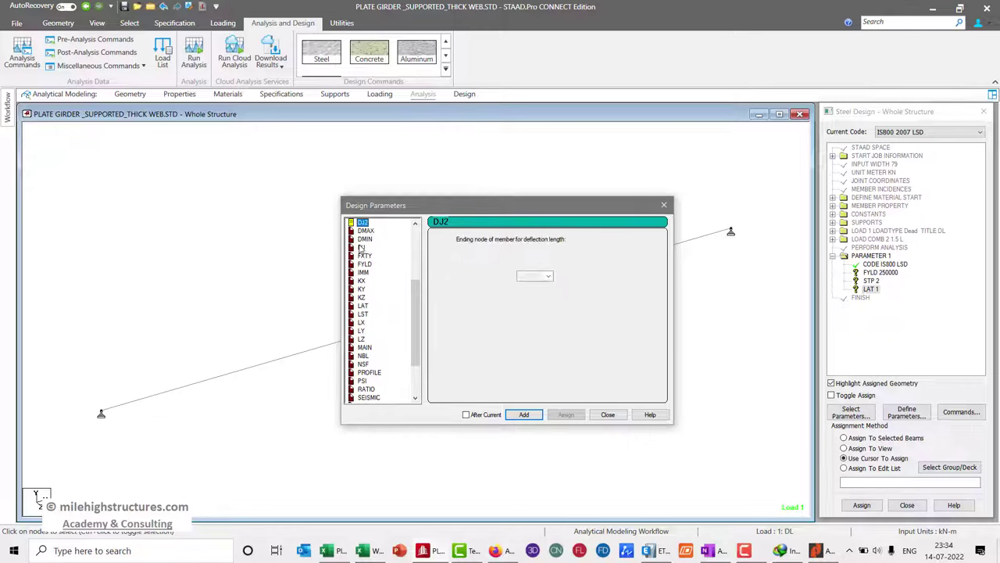
key(Up)
key(Up)
key(Up)
key(Up)
key(Up)
key(Up)
key(Up)
key(Up)
key(Up)
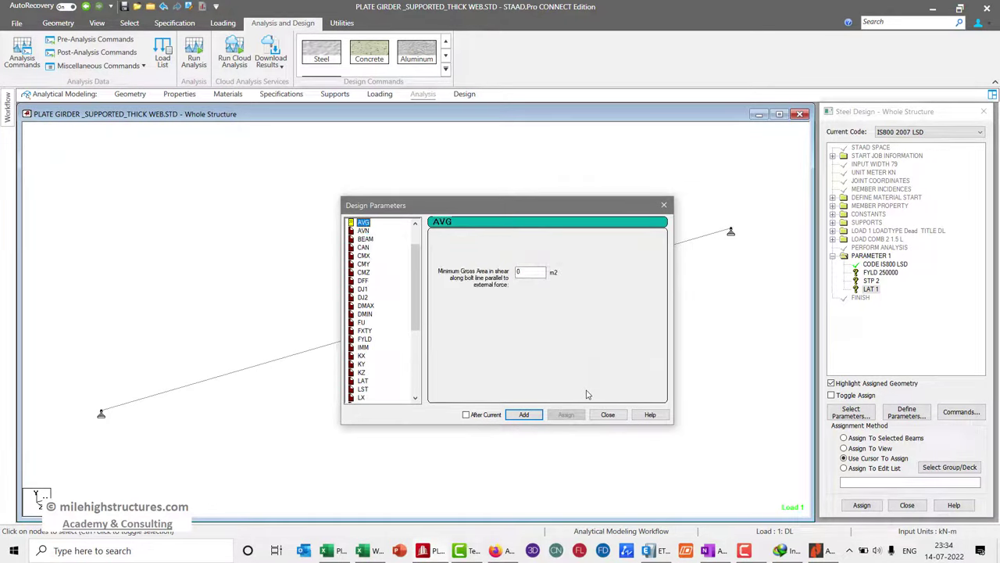
key(Up)
key(Up)
scroll(403, 395, down, 6)
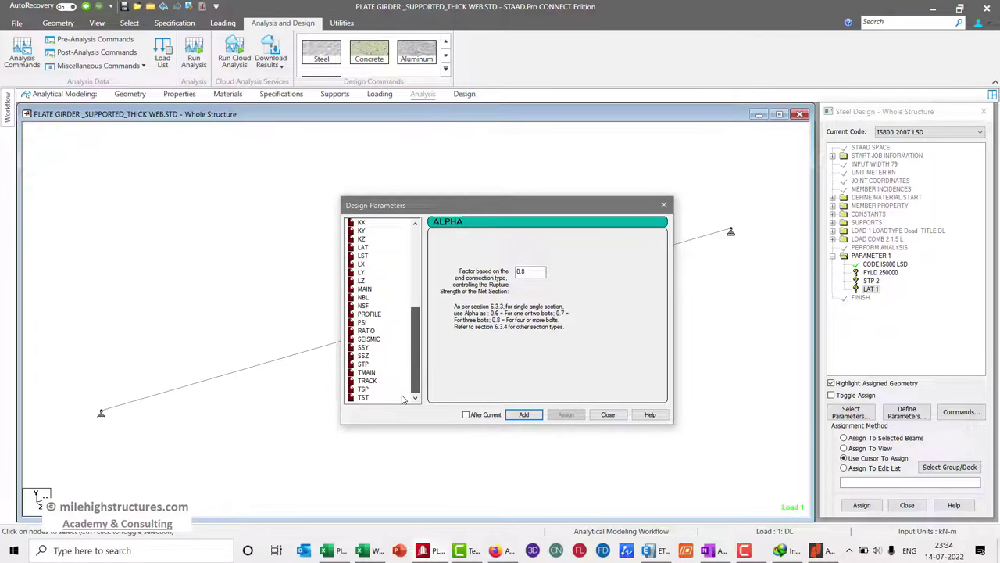
click(366, 398)
key(Up)
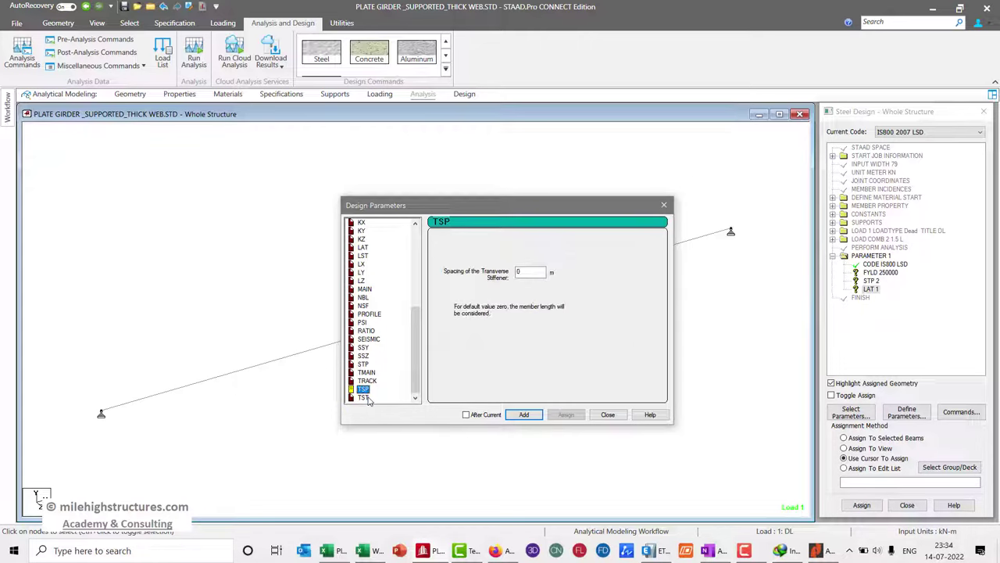
click(366, 399)
click(608, 414)
Assign the FYLD 250000 design parameter to the whole view
click(880, 272)
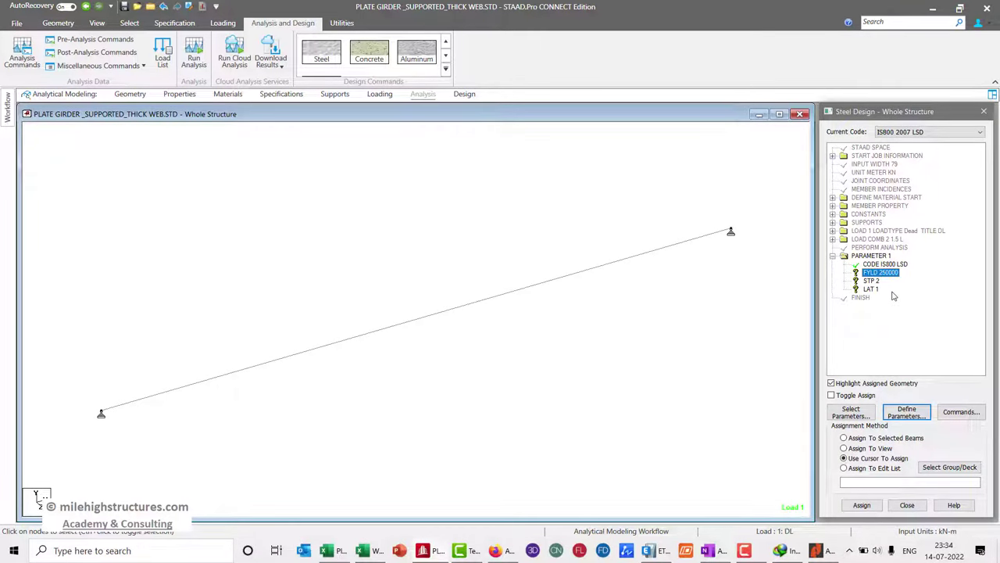
click(860, 447)
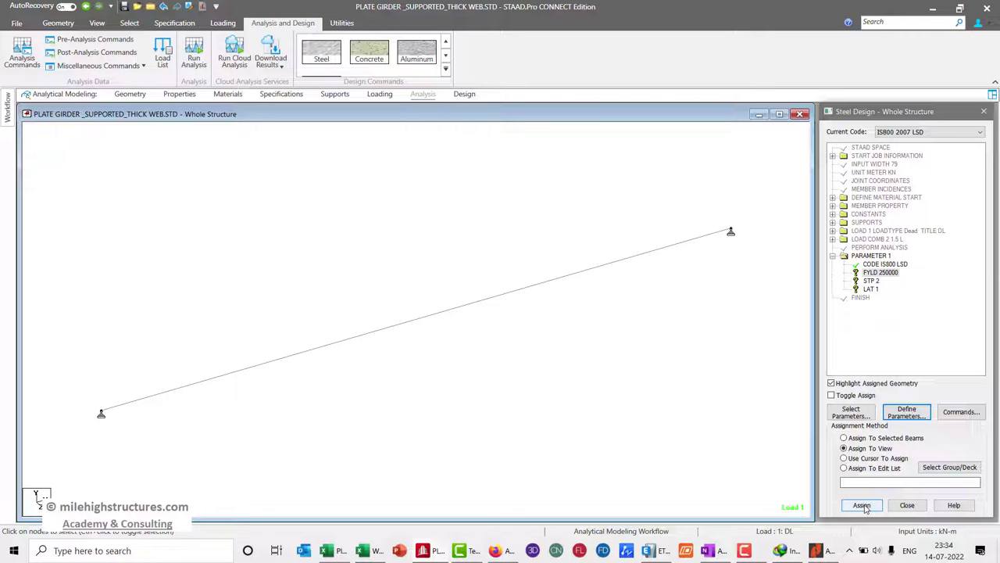
click(862, 505)
click(911, 343)
Assign the STP 2 design parameter to the whole view
click(872, 280)
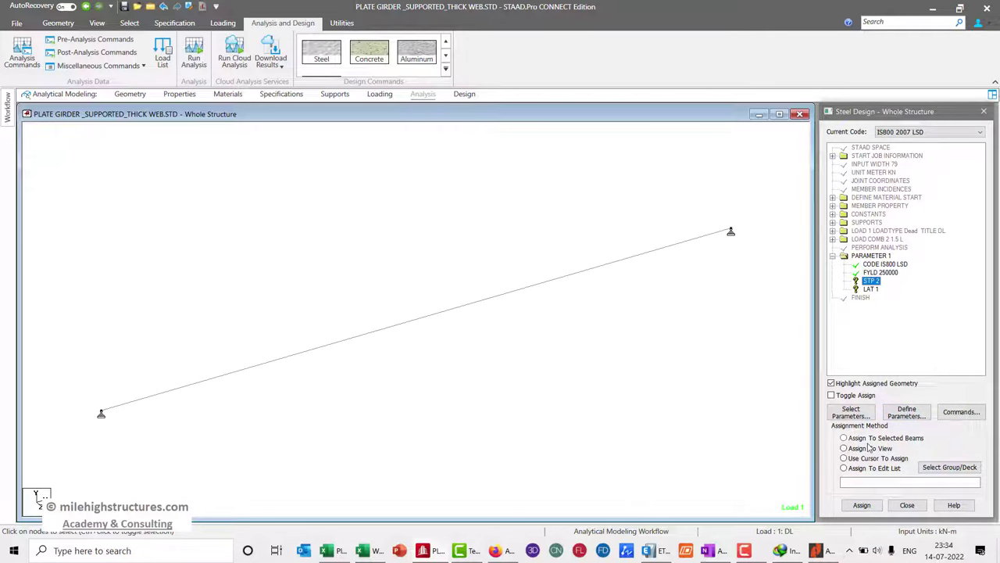
click(864, 457)
click(862, 505)
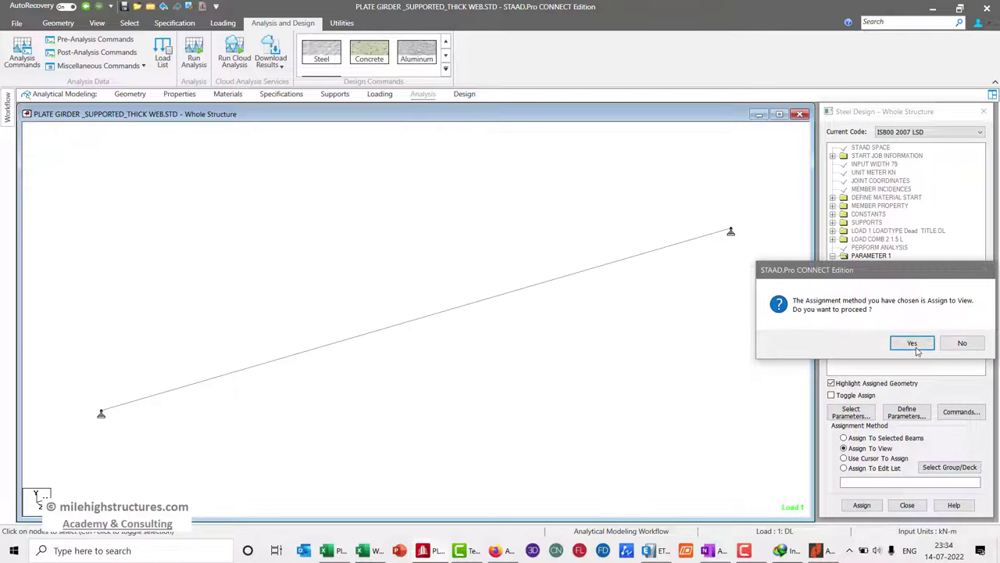
click(913, 342)
Assign the LAT 1 design parameter to the whole view
click(870, 290)
click(844, 448)
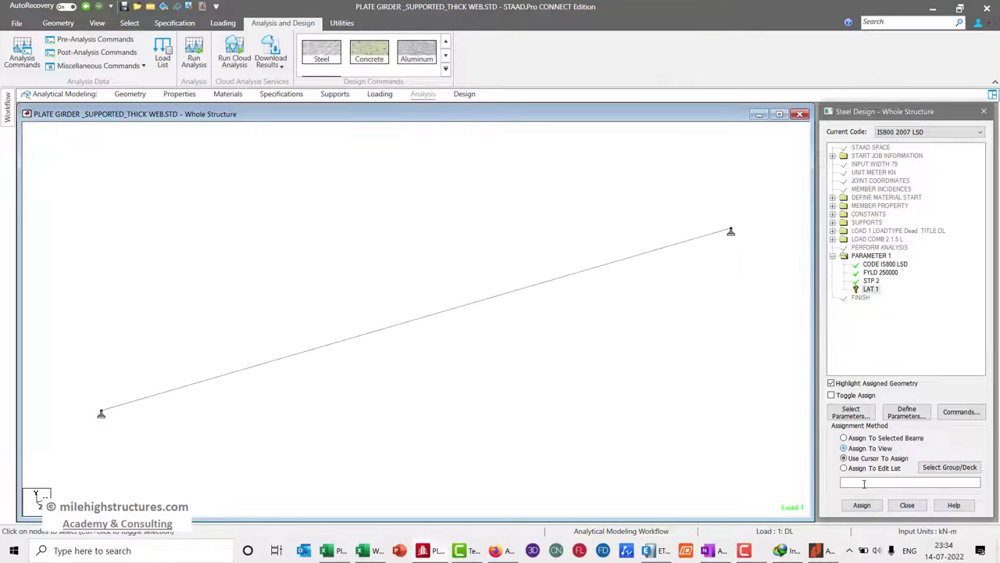
click(862, 505)
click(912, 343)
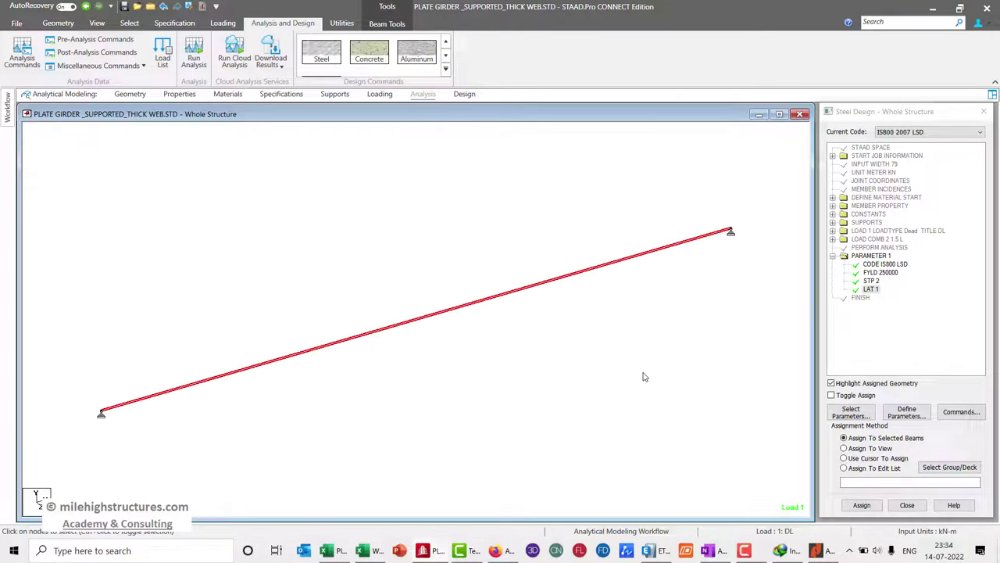
Add the CHECK CODE design command and assign it to the whole view
click(844, 457)
click(960, 413)
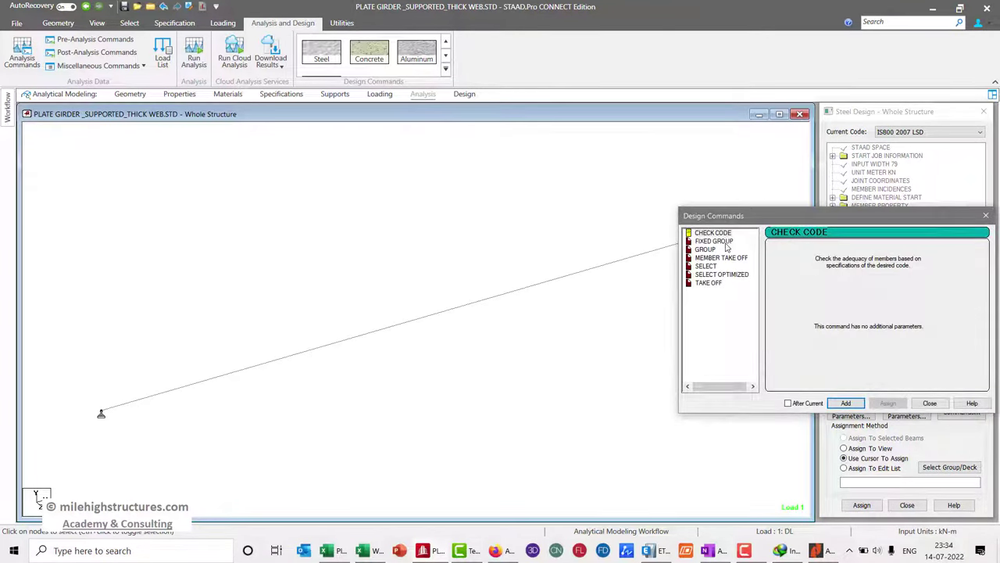
click(846, 403)
click(929, 403)
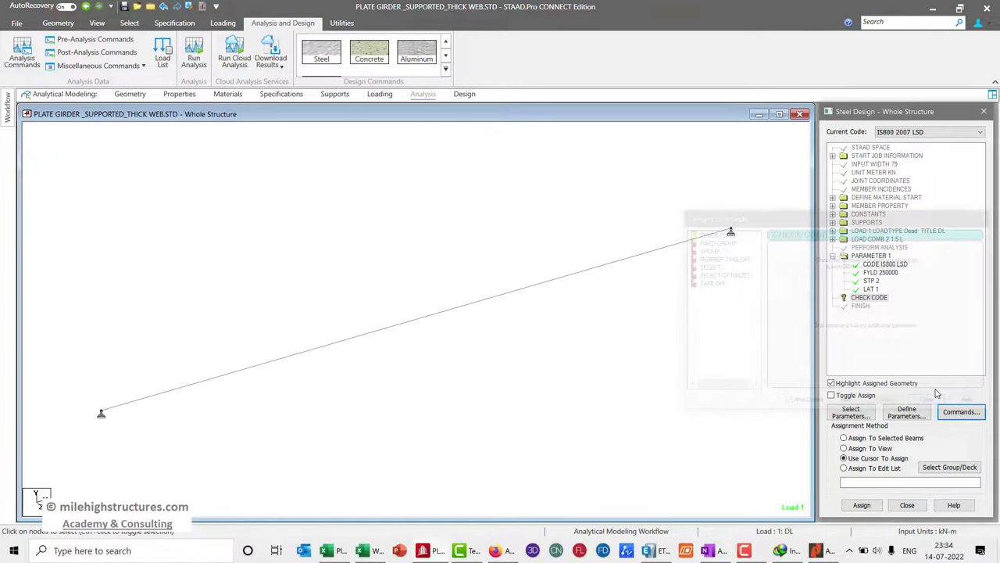
click(868, 448)
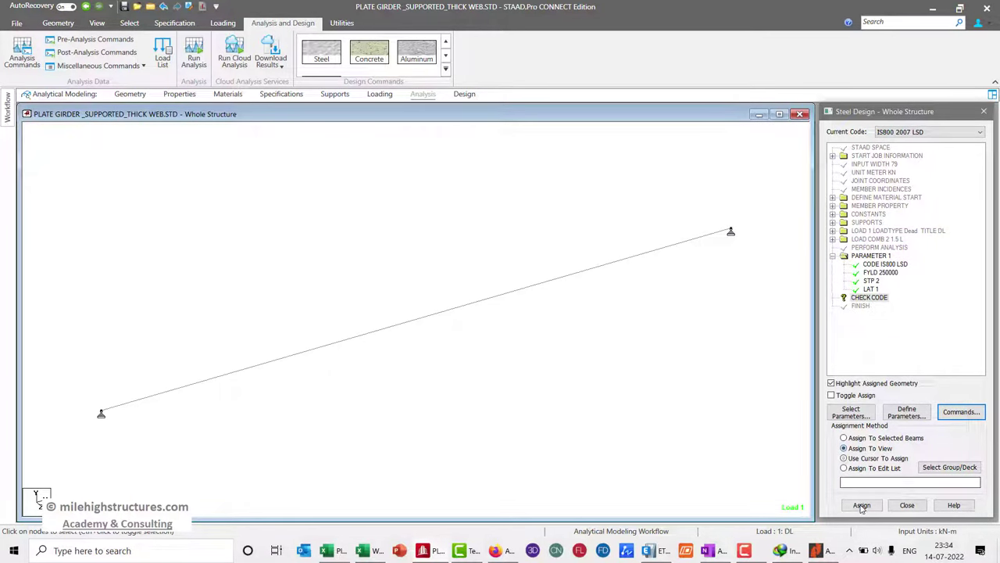
click(861, 505)
click(913, 343)
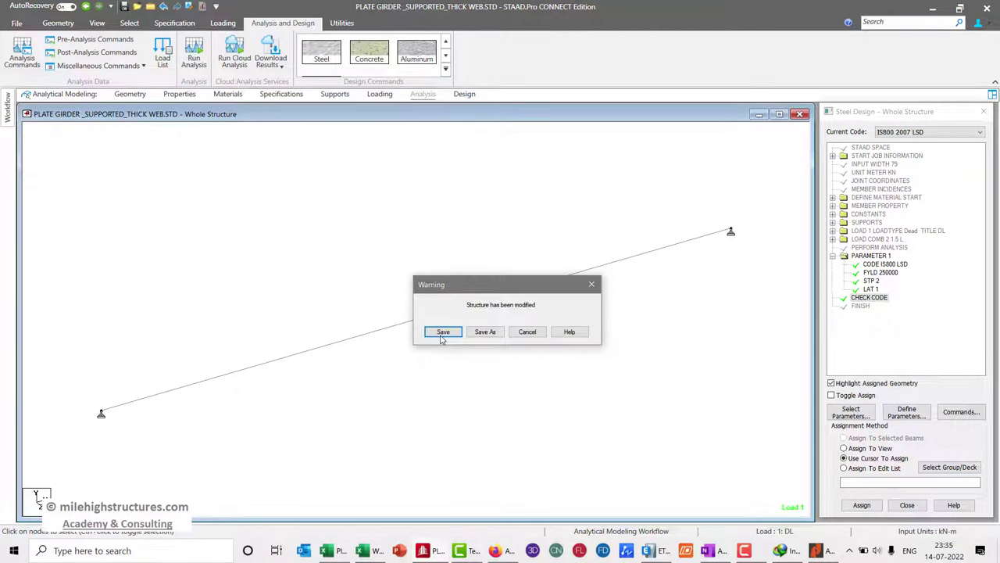
Save the modified structure and run the analysis and steel design through to completion
click(443, 331)
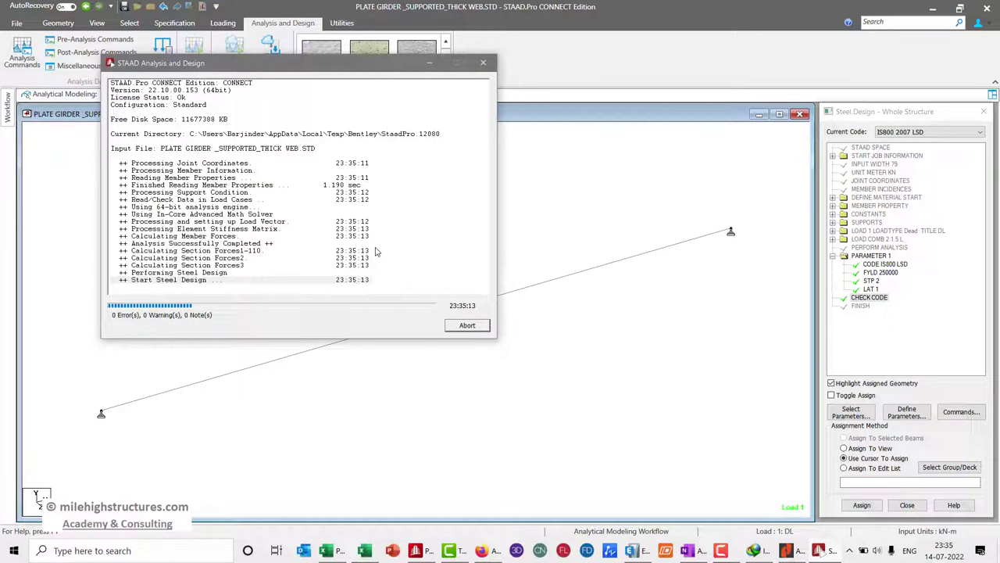
click(467, 326)
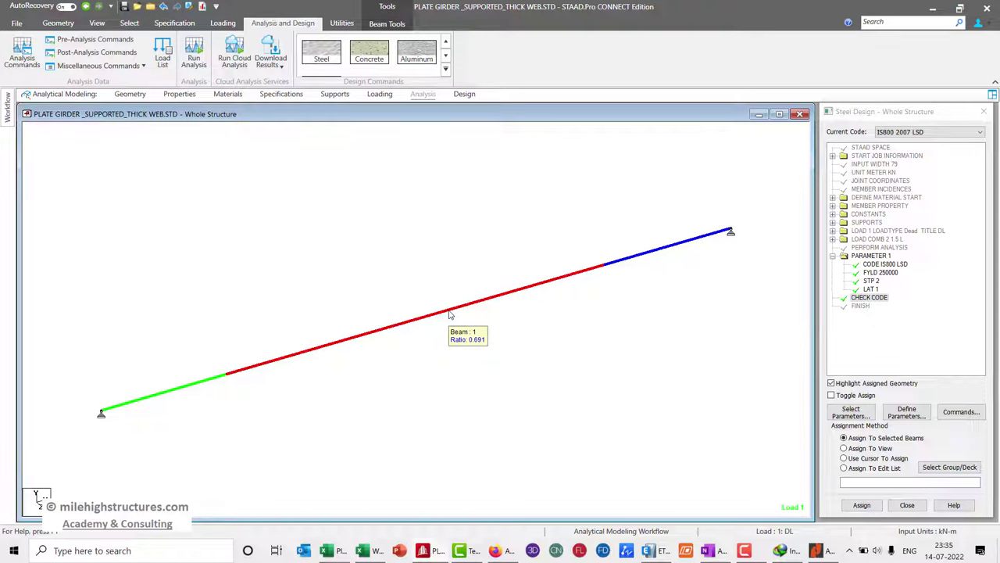
Open the girder's beam properties and display its steel design results, moving the window clear of the model
double_click(450, 314)
click(595, 169)
drag(547, 154, 625, 162)
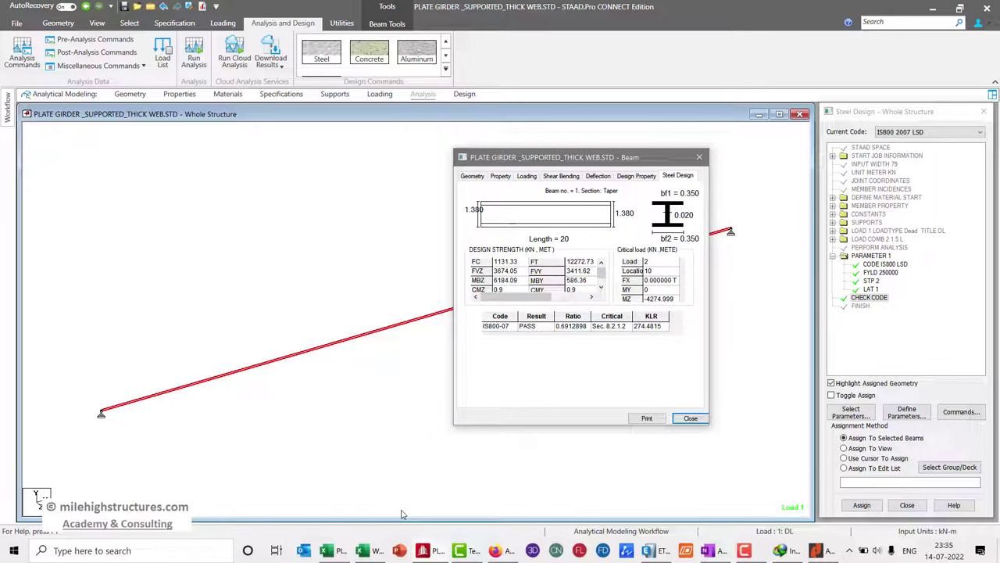
Compare the factored bending moment and design moment capacity in the Excel design sheet with the beam's MBZ design strength in STAAD.Pro
click(335, 550)
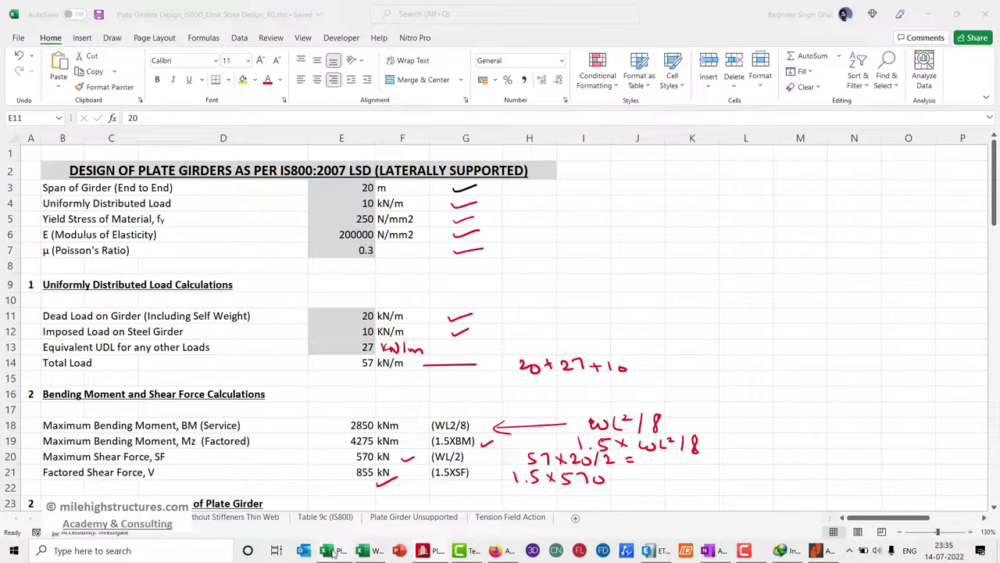
scroll(431, 311, down, 1)
scroll(431, 310, down, 1)
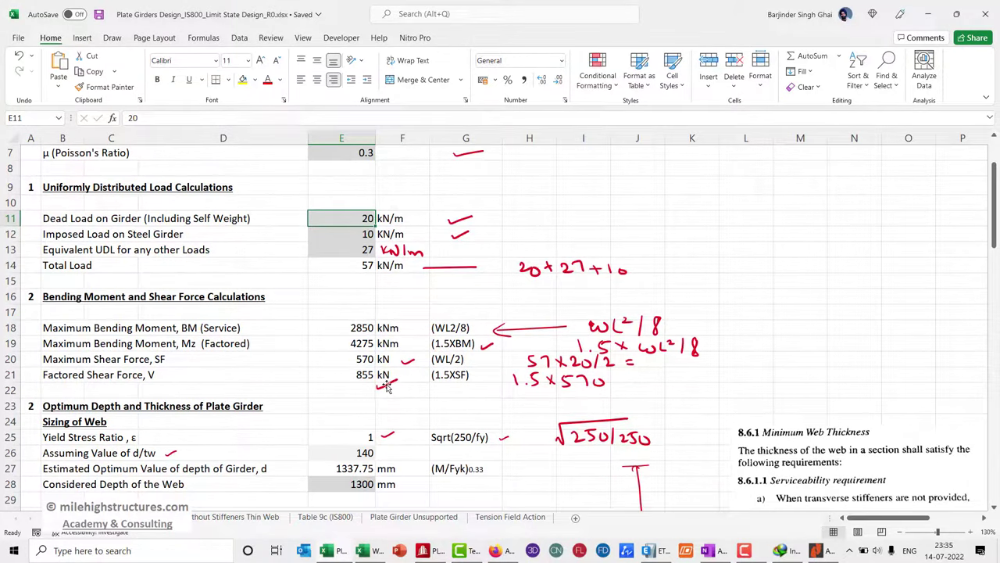
click(358, 345)
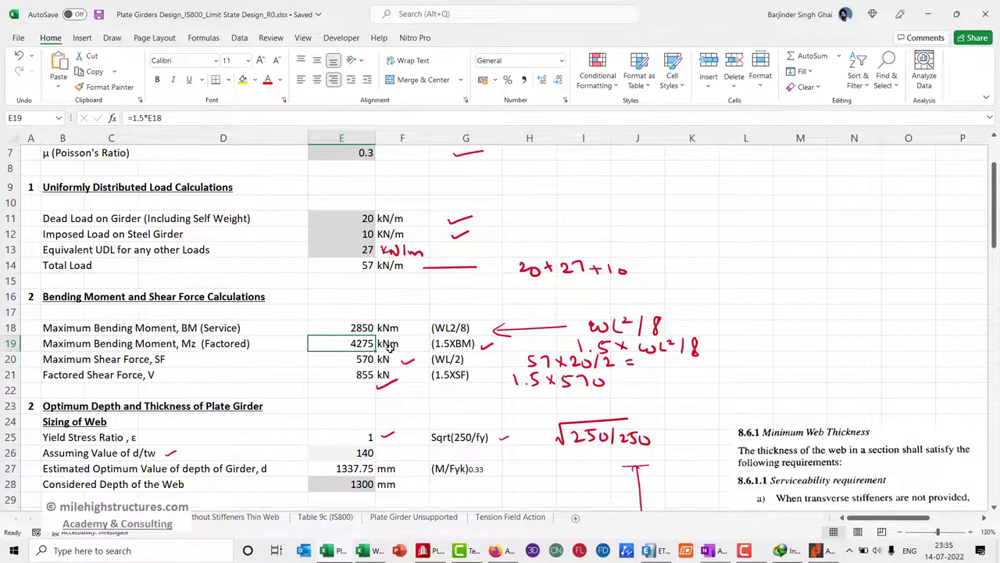
scroll(389, 345, down, 7)
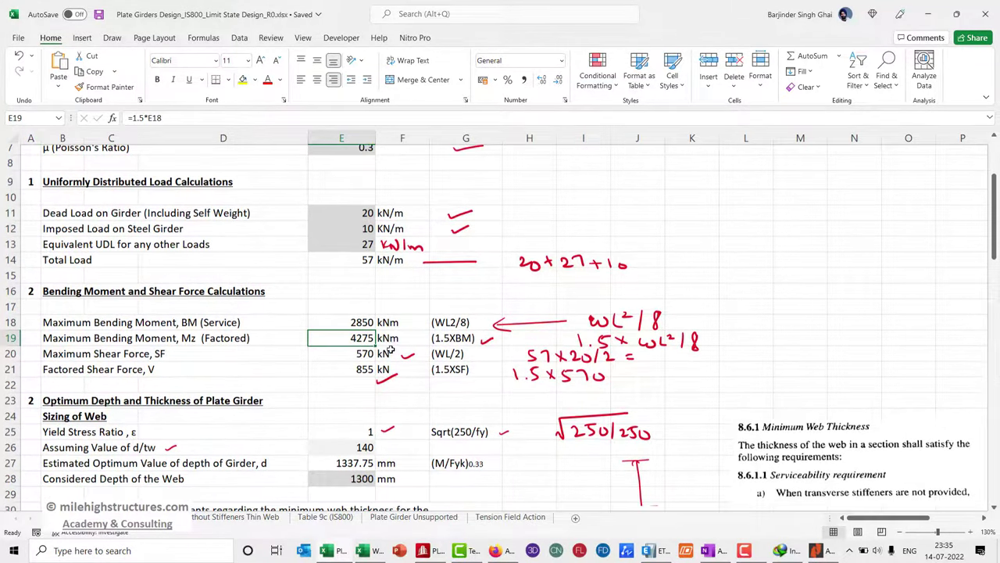
scroll(392, 350, down, 3)
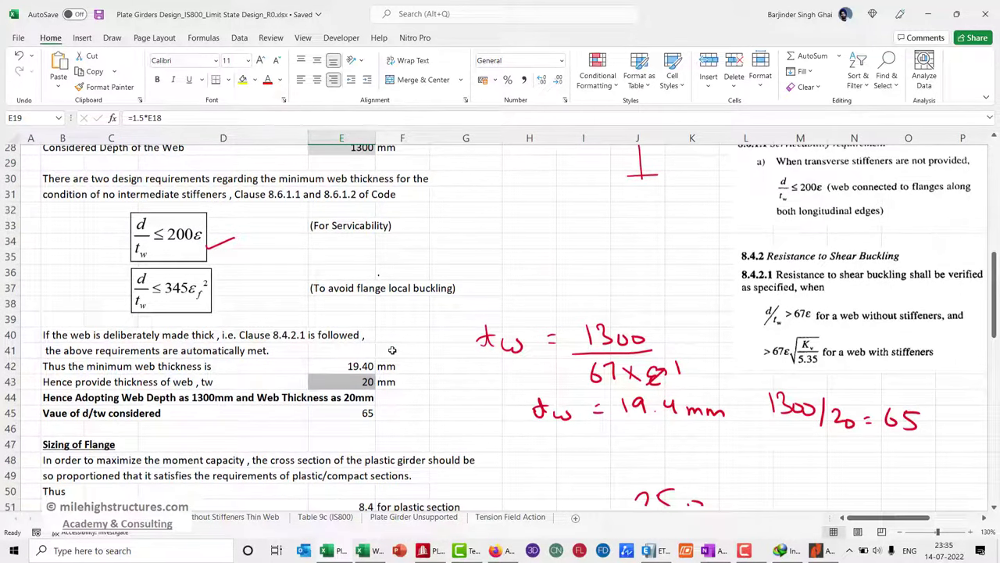
scroll(393, 350, down, 4)
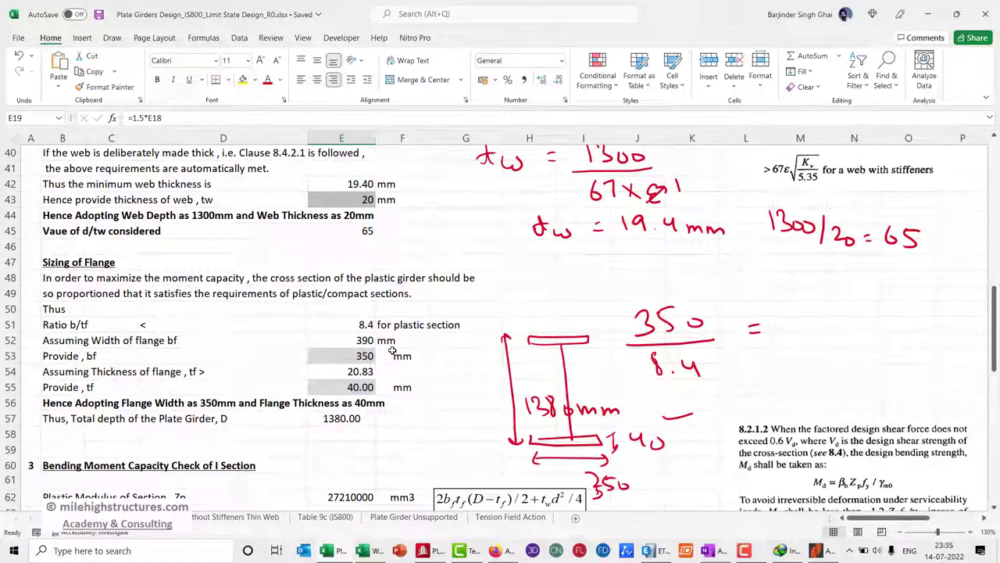
scroll(392, 350, down, 3)
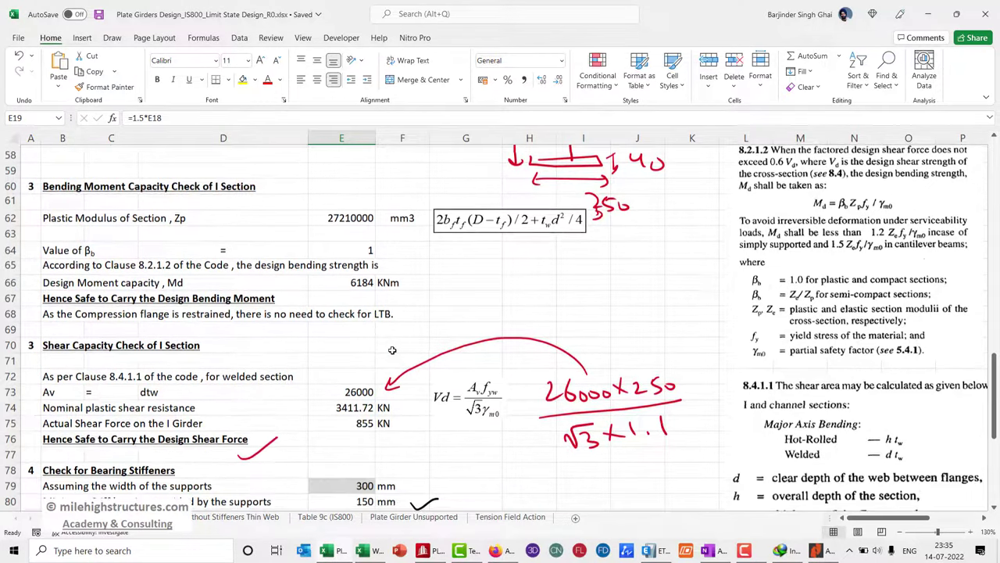
click(365, 283)
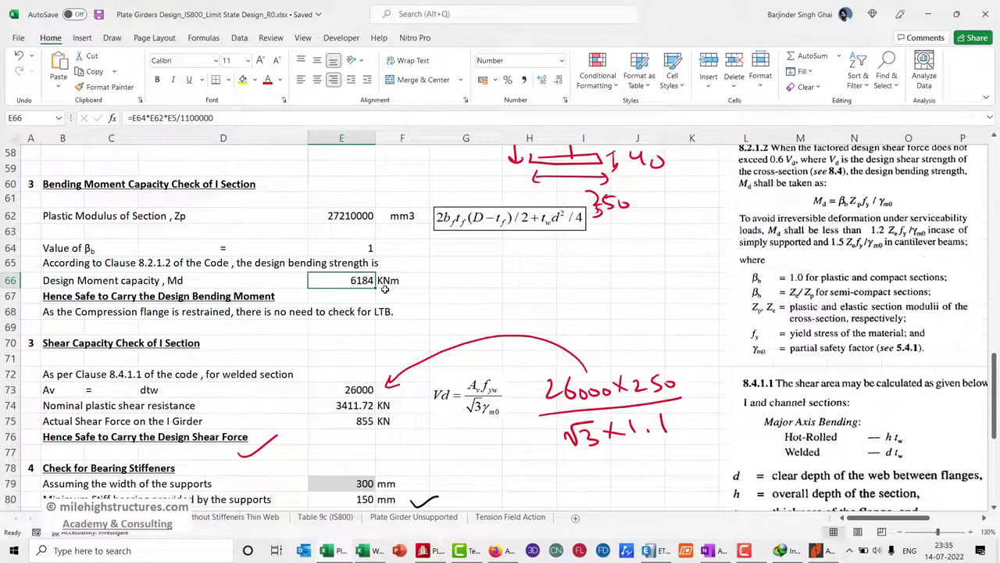
click(428, 551)
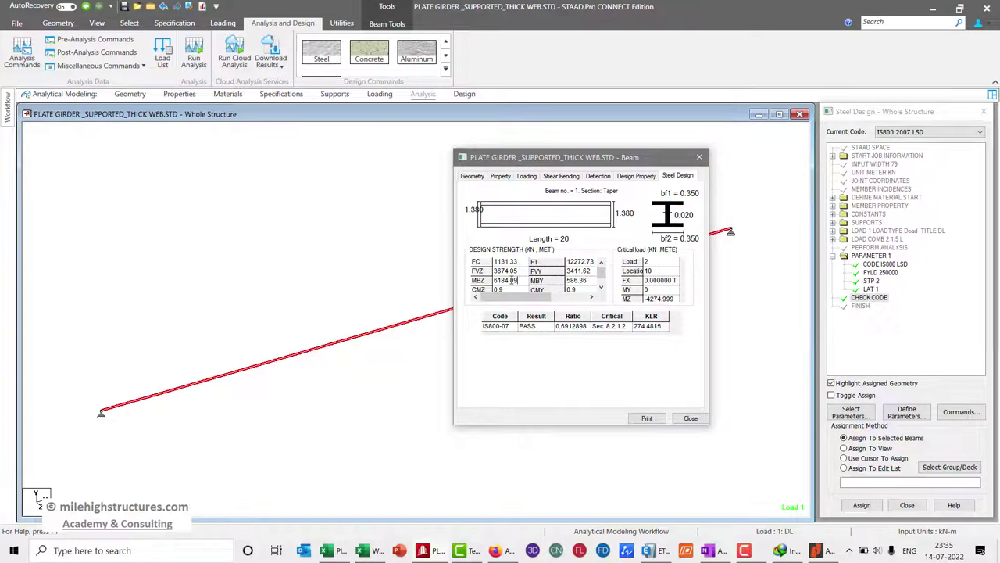
drag(520, 280, 493, 280)
Compare the nominal plastic shear resistance in the Excel sheet with the beam's FVY design strength in STAAD.Pro
mouse_move(340, 555)
click(296, 508)
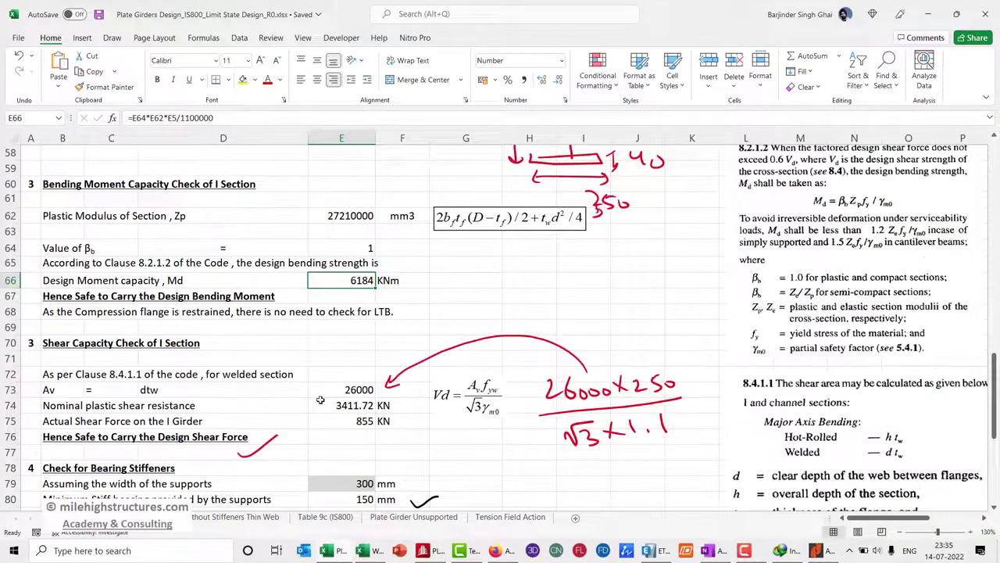
scroll(398, 337, down, 2)
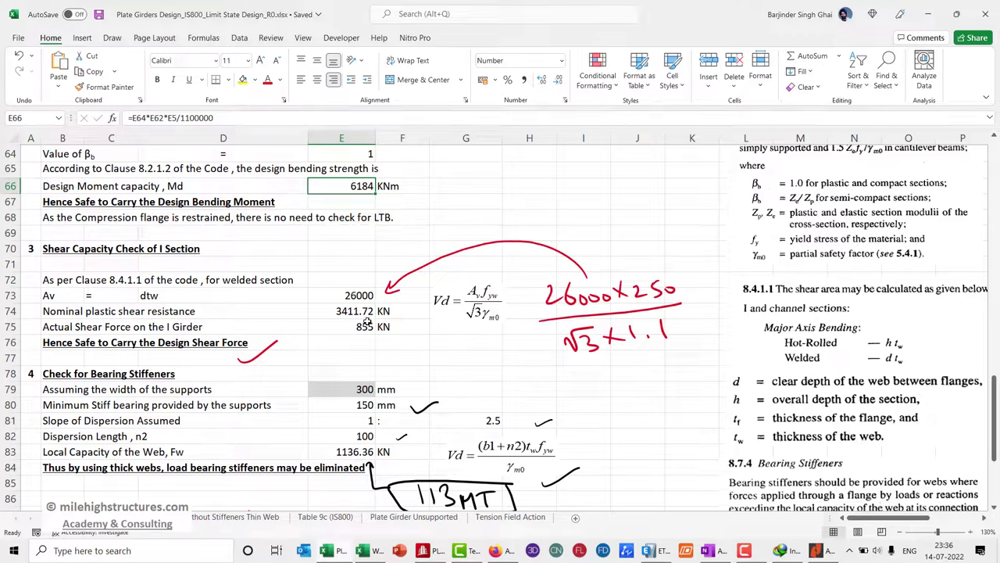
click(371, 311)
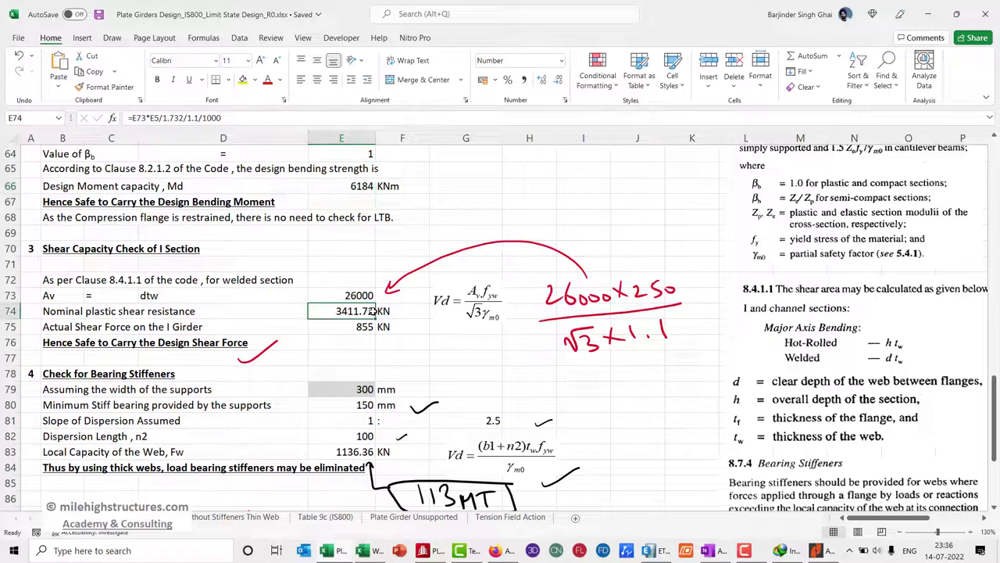
click(436, 550)
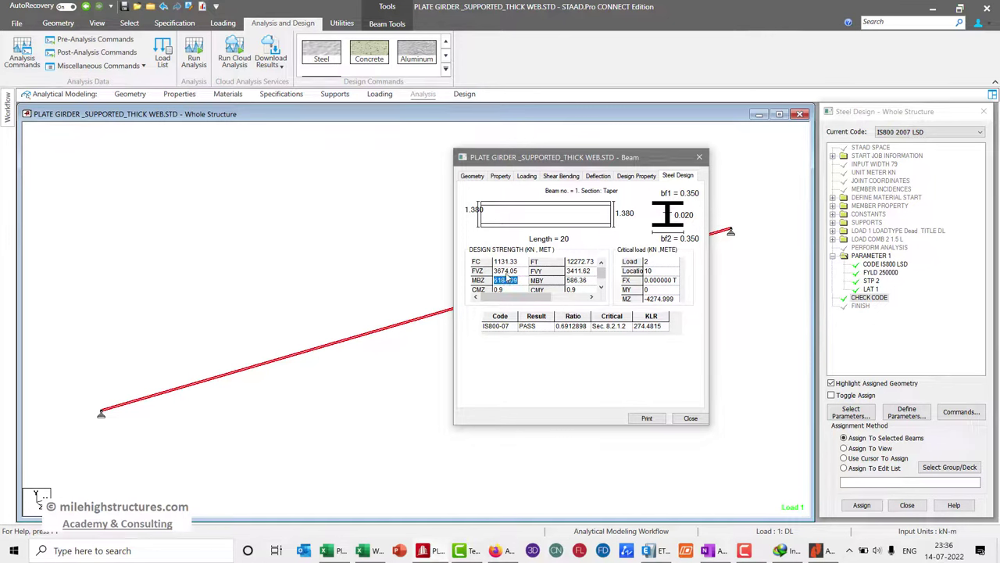
scroll(588, 275, right, 2)
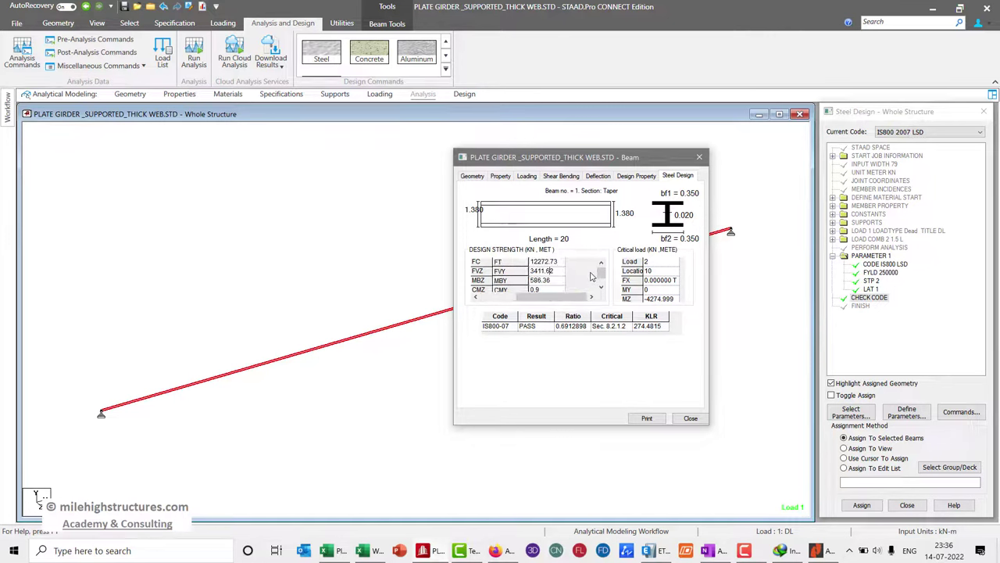
drag(555, 271, 526, 270)
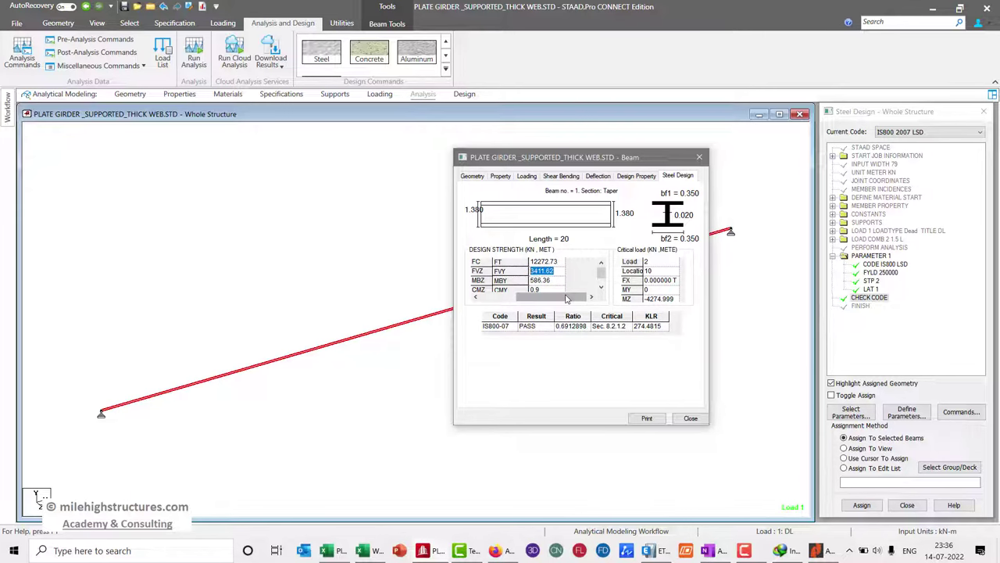
drag(567, 297, 525, 297)
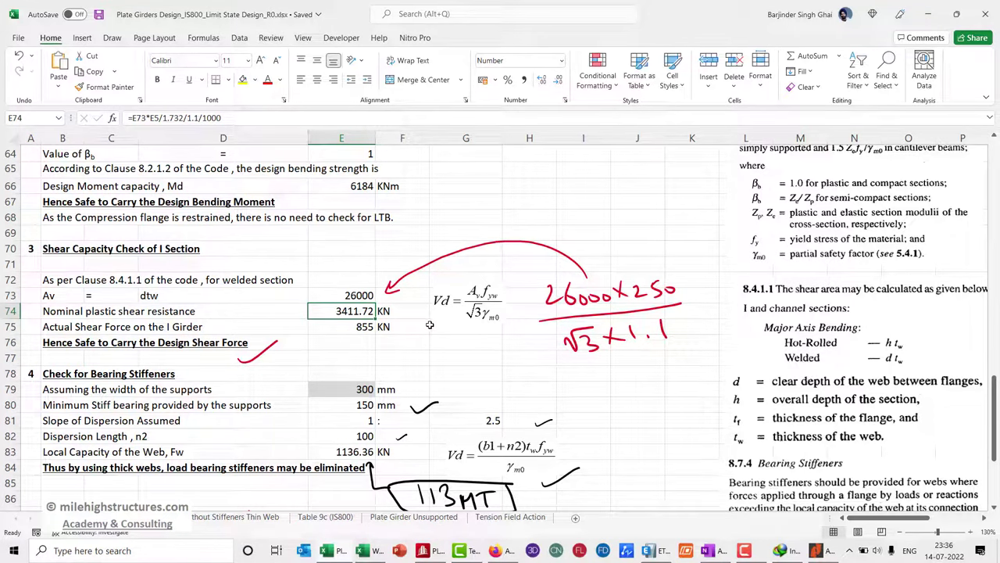
Review the bearing stiffener check and earlier sections of the Excel sheet, and return to STAAD.Pro to close the beam results
scroll(429, 324, down, 2)
scroll(429, 324, down, 3)
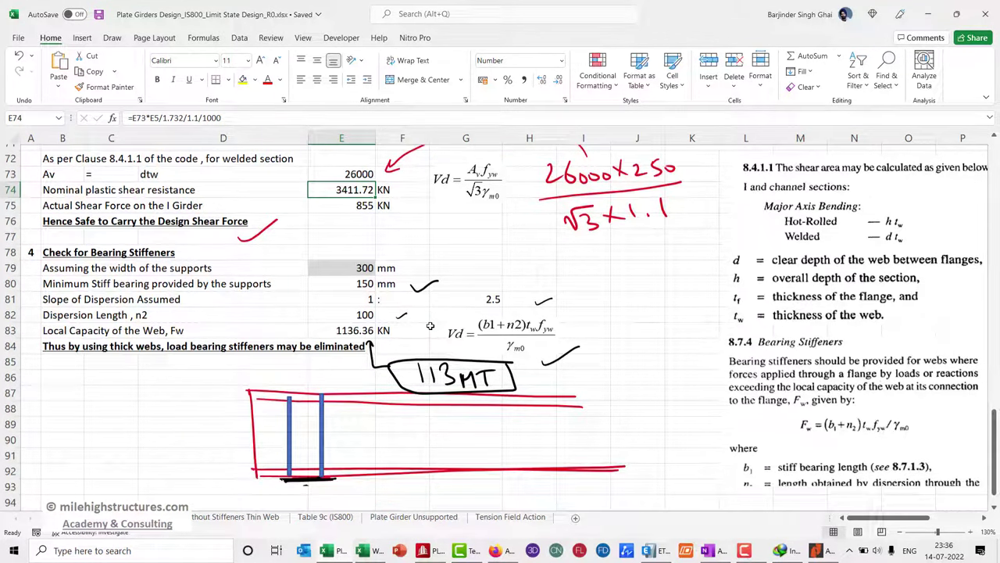
scroll(431, 325, up, 7)
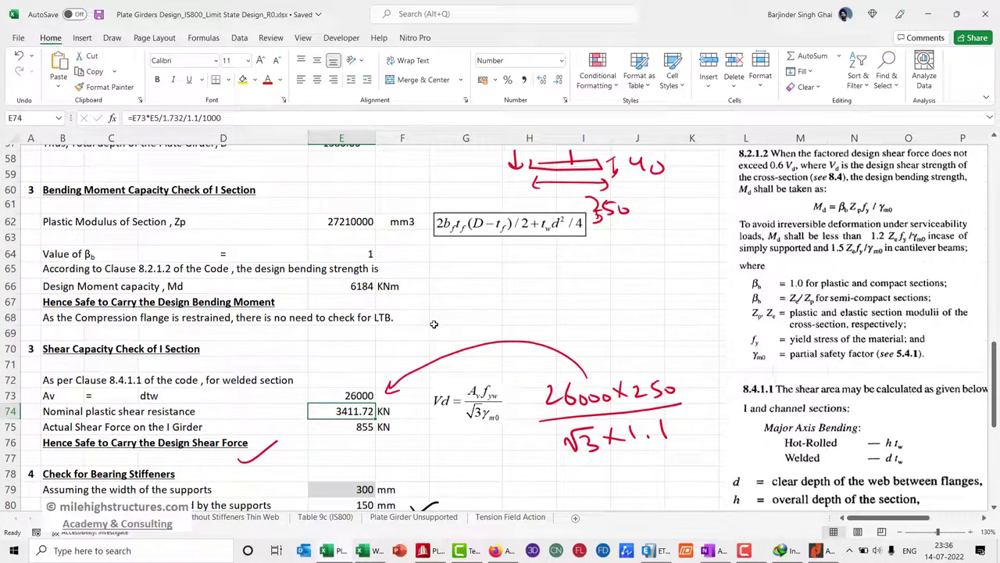
scroll(433, 324, up, 7)
scroll(454, 323, up, 9)
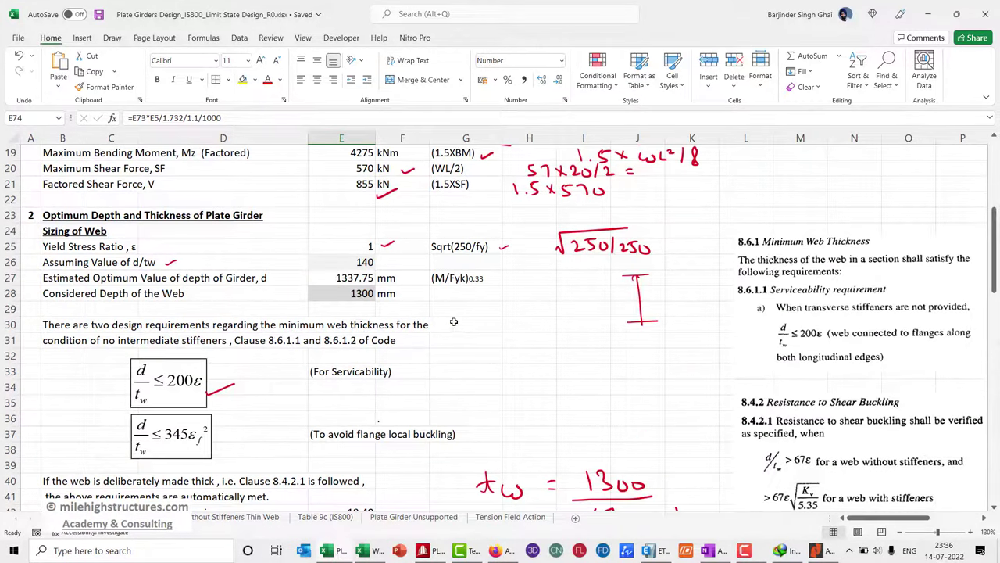
scroll(466, 321, up, 3)
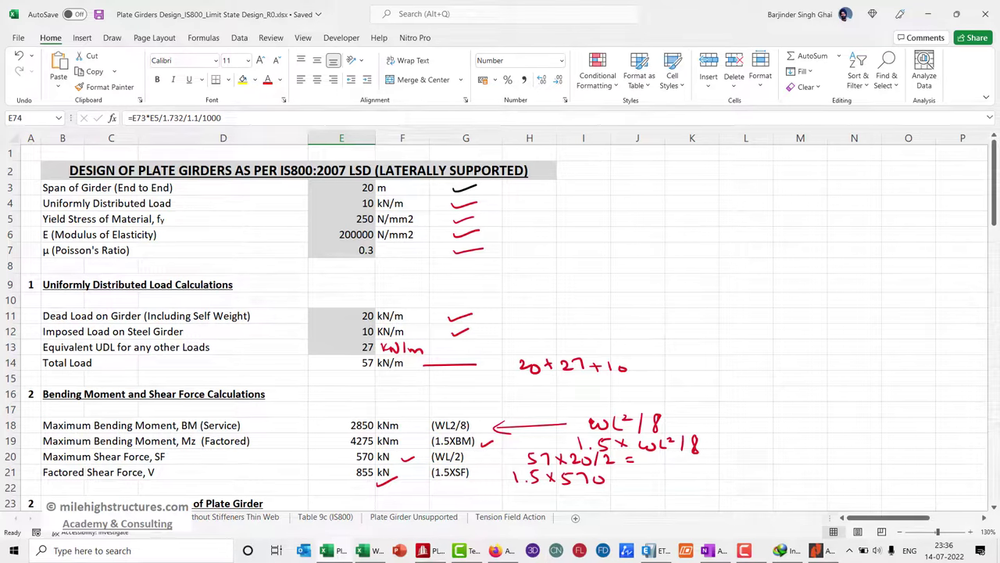
click(438, 549)
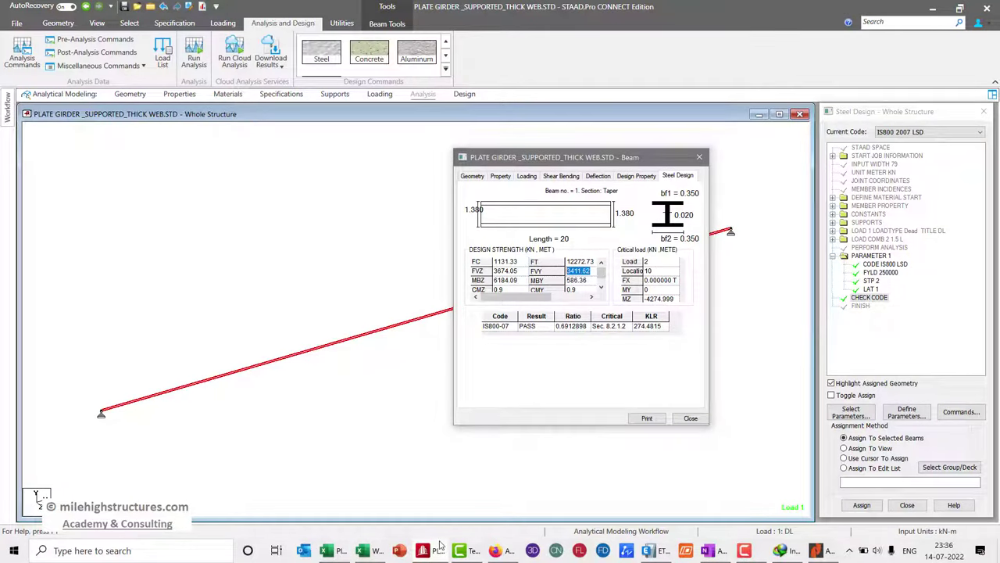
click(685, 419)
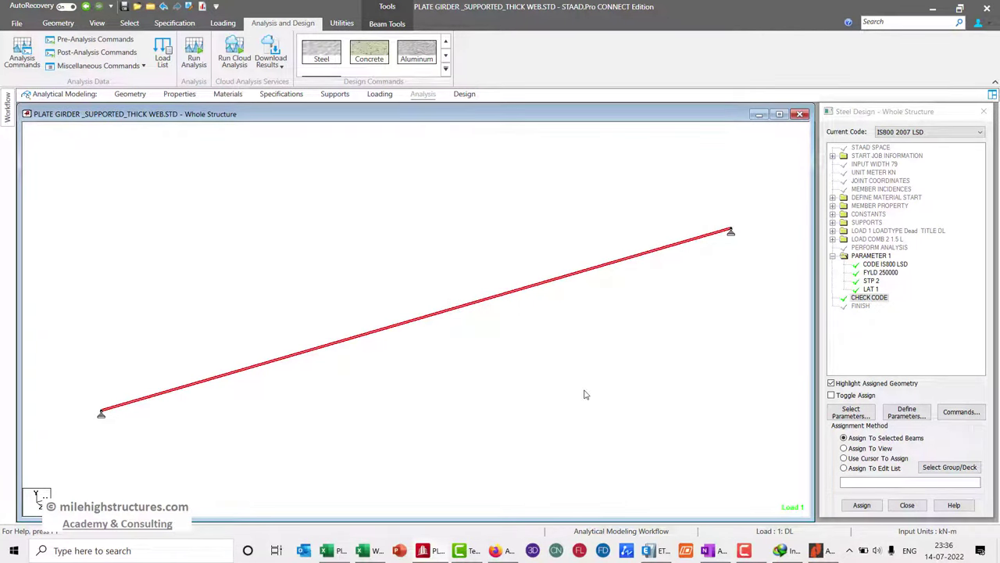